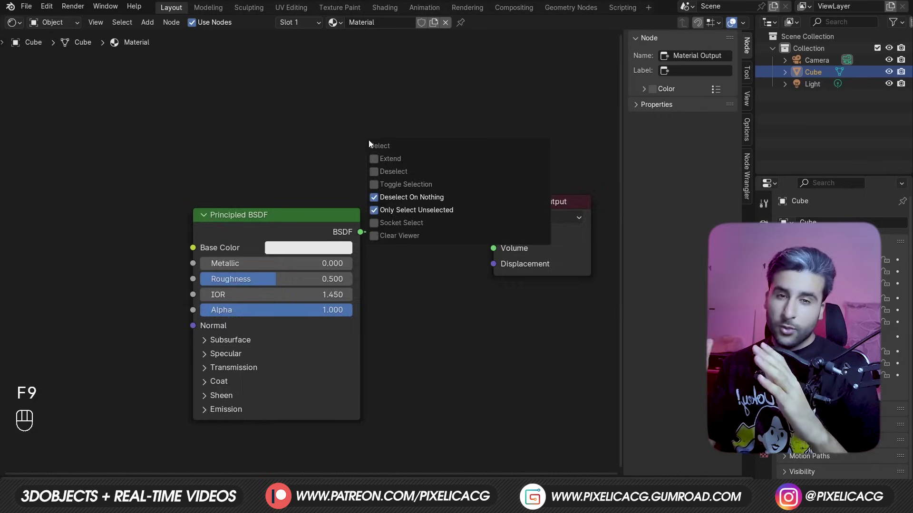
# Step: Drop a Mix Shader on the output link and feed a duplicated Principled BSDF into it
pyautogui.hotkey('shift', 'a')
pyautogui.write('mix')
pyautogui.press('Down')
pyautogui.press('Return')
pyautogui.hotkey('shift', 'd')
pyautogui.moveTo(308, 308); pyautogui.dragTo(354, 281)
# Step: Add two Image Texture nodes, each with its own new image
pyautogui.moveTo(186, 240); pyautogui.dragTo(308, 271, button='middle')
pyautogui.hotkey('shift', 'a')
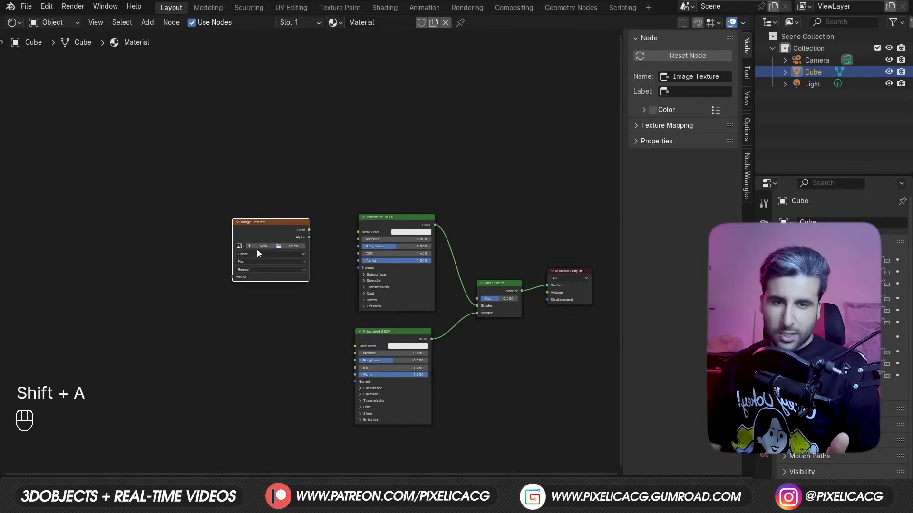
pyautogui.click(257, 248)
pyautogui.click(278, 354)
pyautogui.hotkey('shift', 'd')
pyautogui.click(291, 345)
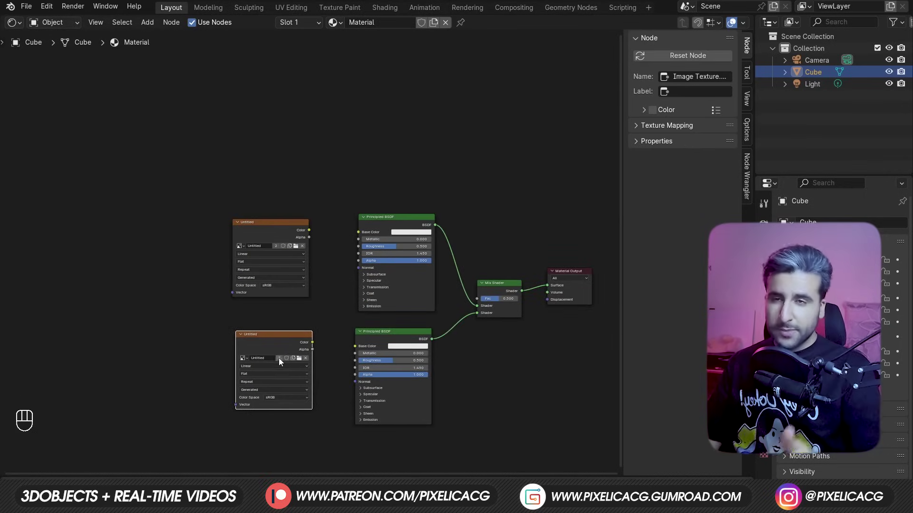
pyautogui.click(279, 359)
# Step: Connect both textures to Base Color and give each a Texture Coordinate and Mapping setup
pyautogui.moveTo(309, 230); pyautogui.dragTo(358, 232)
pyautogui.moveTo(312, 342); pyautogui.dragTo(355, 346)
pyautogui.click(263, 224)
pyautogui.hotkey('ctrl', 't')
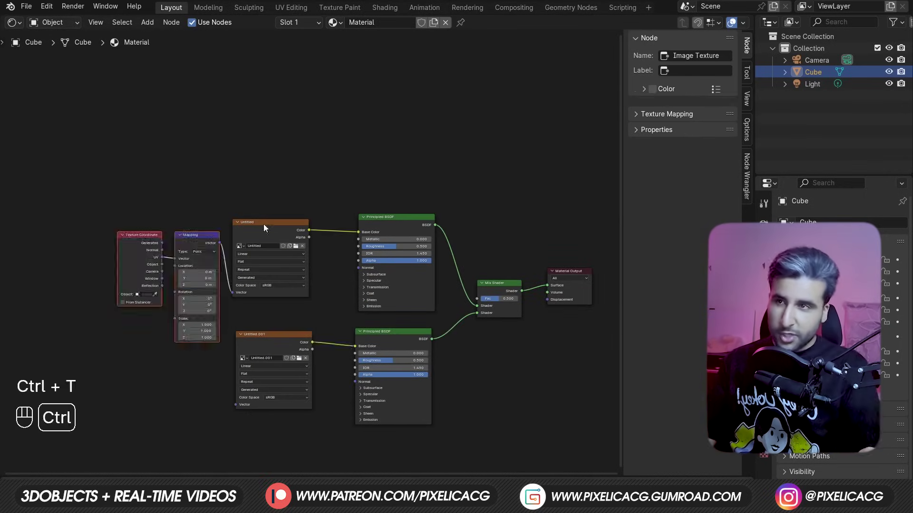
pyautogui.moveTo(250, 253); pyautogui.dragTo(198, 213)
pyautogui.click(296, 342)
pyautogui.hotkey('ctrl', 't')
# Step: Chain a second Mix Shader on the output and link a third Principled BSDF into it
pyautogui.hotkey('shift', 'd')
pyautogui.click(432, 317)
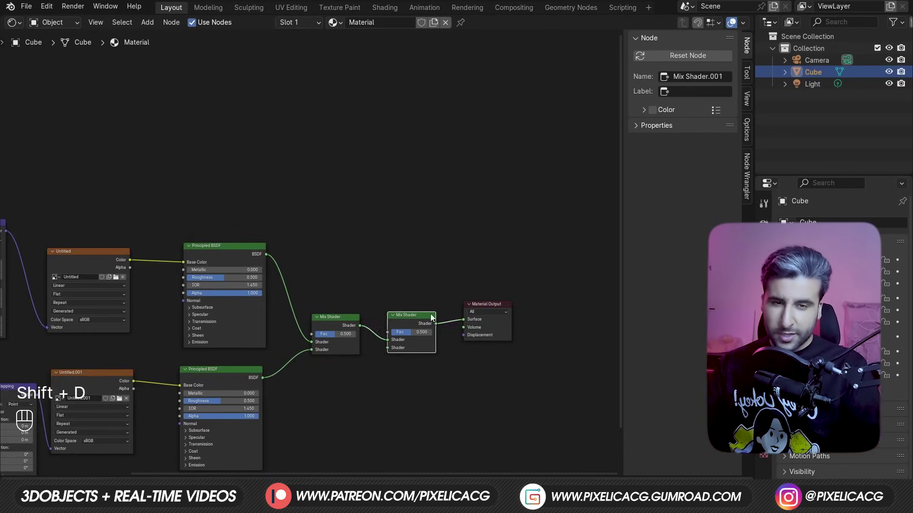
pyautogui.hotkey('shift', 'd')
pyautogui.click(367, 398)
pyautogui.moveTo(381, 403); pyautogui.dragTo(389, 346)
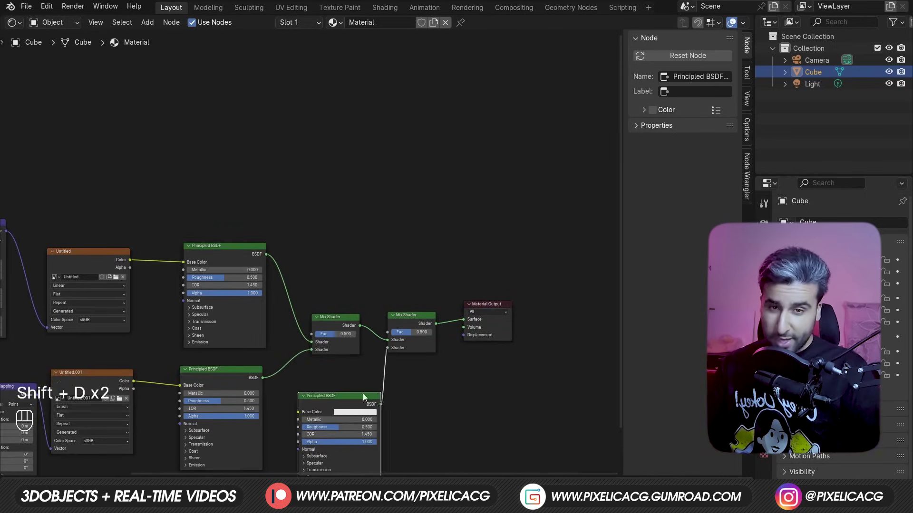
pyautogui.scroll(-3, 387, 346)
pyautogui.moveTo(467, 267); pyautogui.dragTo(555, 290, button='middle')
pyautogui.press('F10')
pyautogui.press('F10')
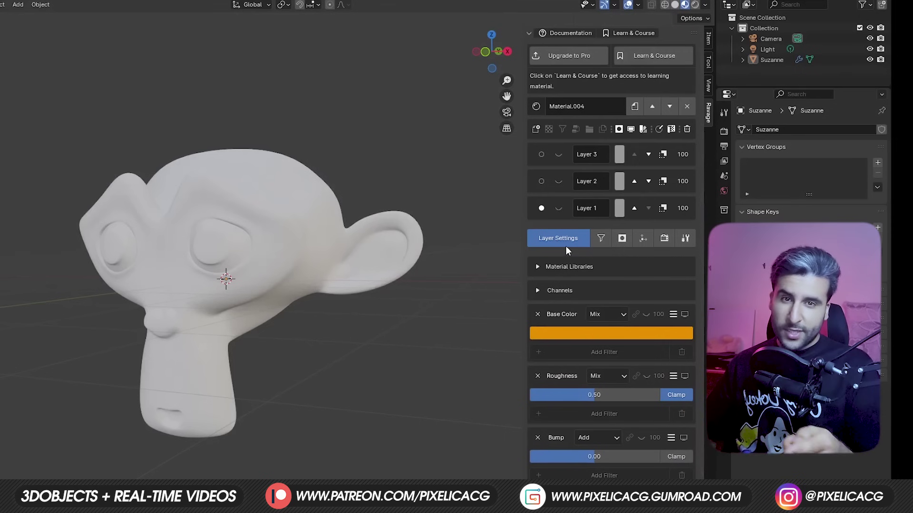
# Step: Turn on Layer 1 and Layer 2 so Suzanne shows the orange base and second layer
pyautogui.click(559, 208)
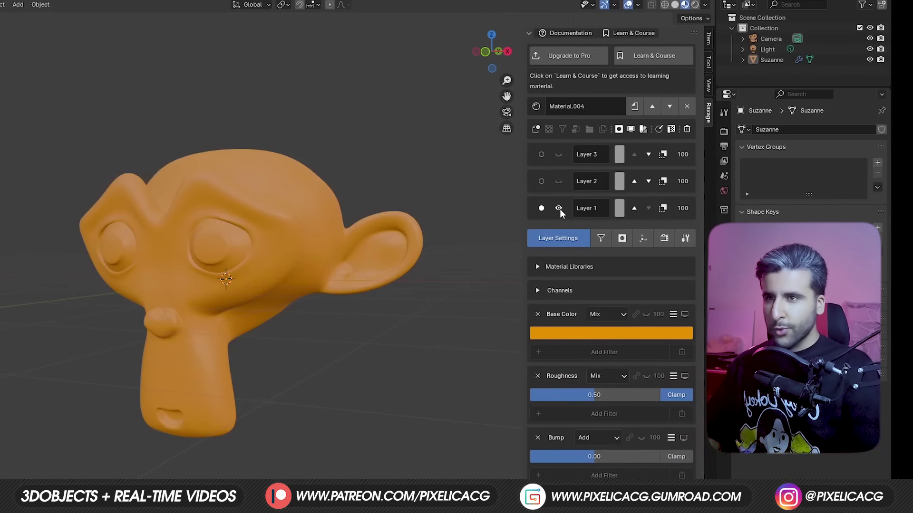
pyautogui.click(559, 181)
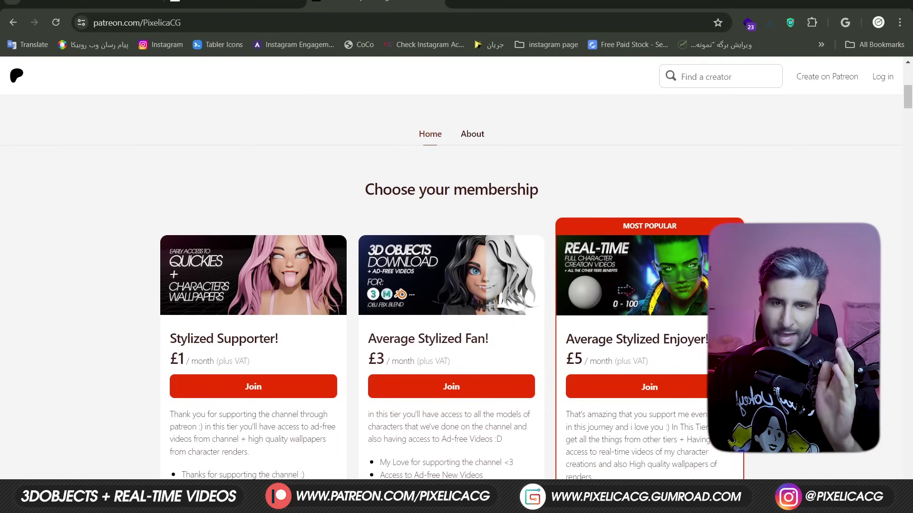
pyautogui.scroll(-2, 451, 285)
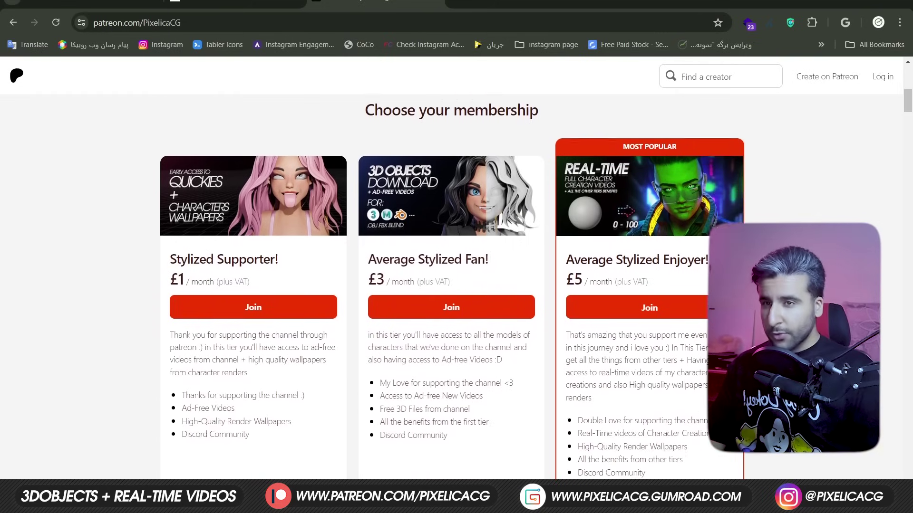
pyautogui.scroll(-1, 451, 285)
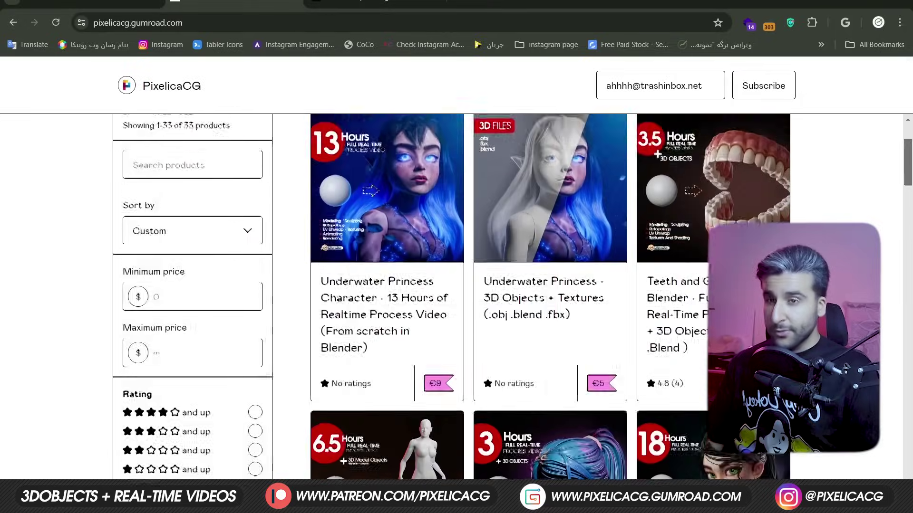
# Step: Scroll through the Gumroad store's products to the Ravage - Layer Based Texturing page
pyautogui.scroll(-5, 523, 286)
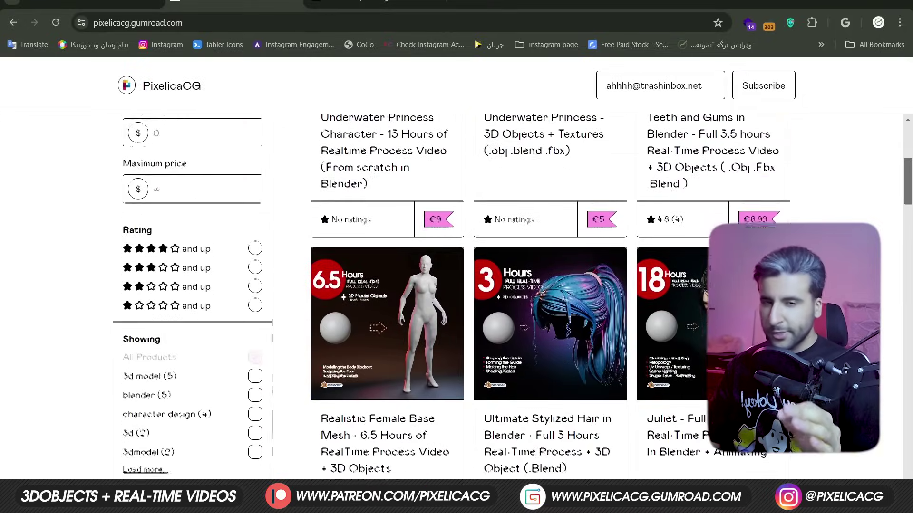
pyautogui.scroll(-6, 523, 285)
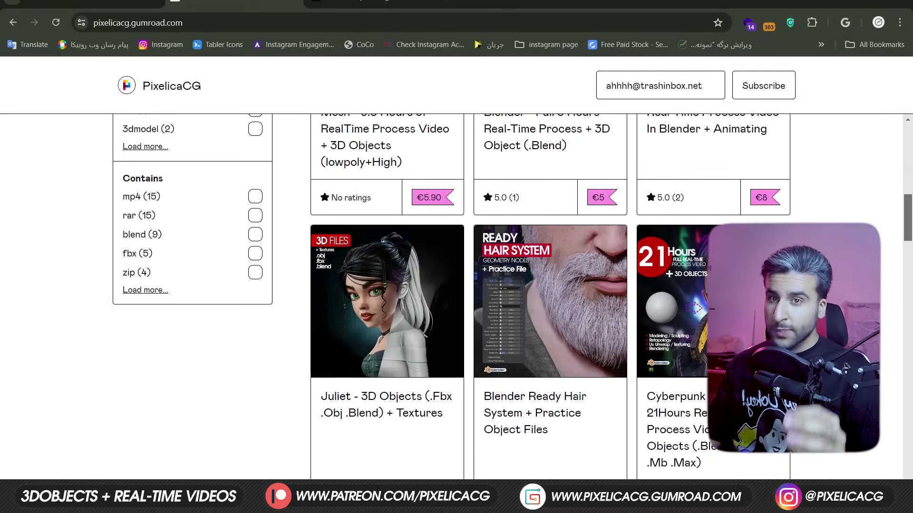
pyautogui.scroll(-10, 523, 285)
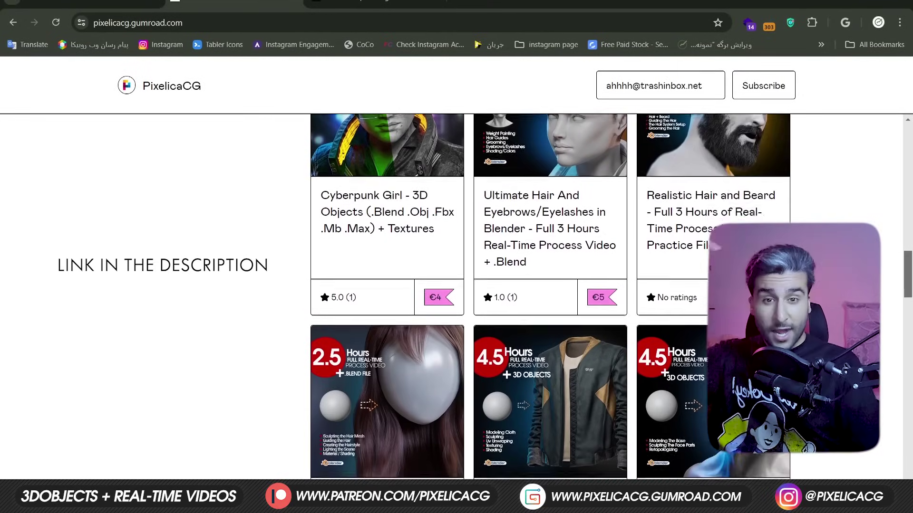
pyautogui.scroll(-9, 523, 286)
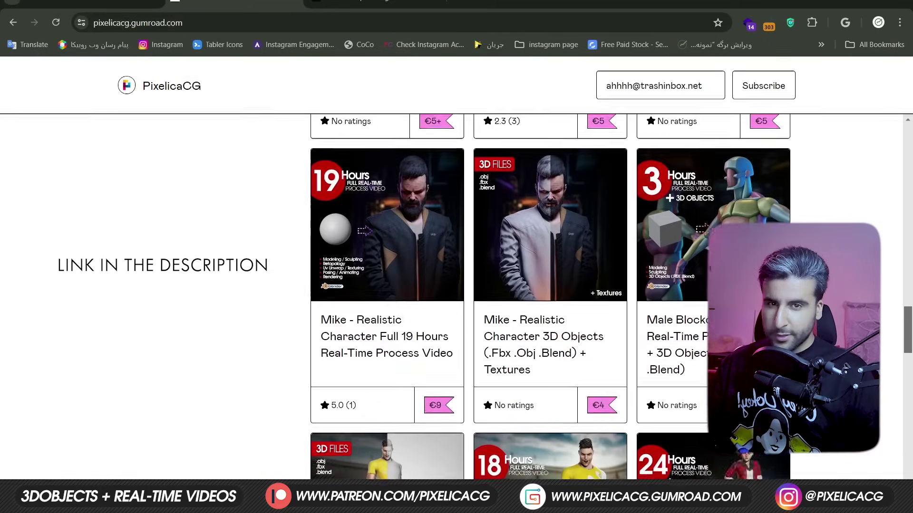
pyautogui.scroll(-10, 523, 285)
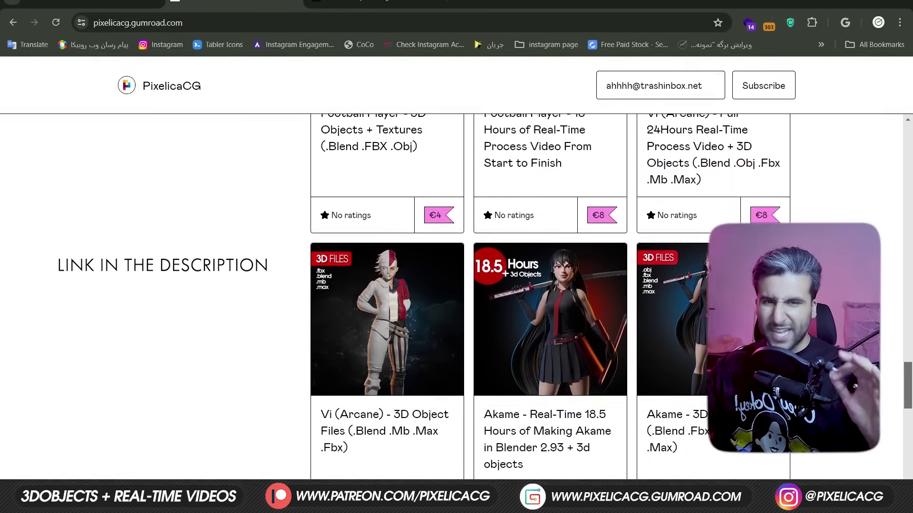
pyautogui.scroll(-5, 523, 285)
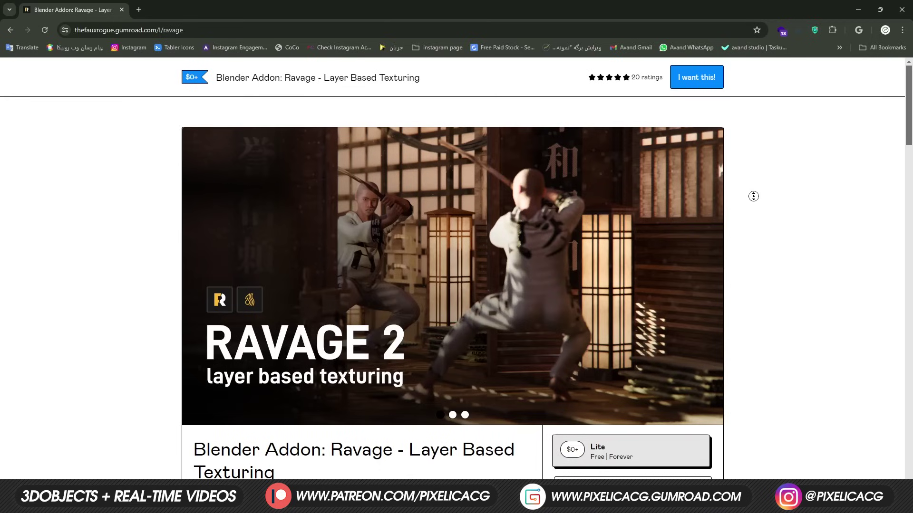
# Step: Scroll the Ravage feature screenshots down to Baking Simplified, then back up to the tiers
pyautogui.scroll(-2, 757, 218)
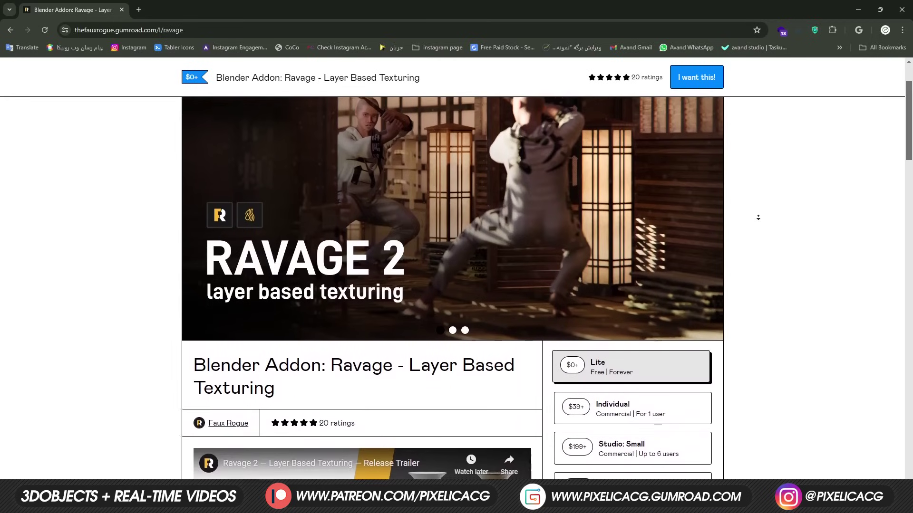
pyautogui.scroll(-10, 758, 218)
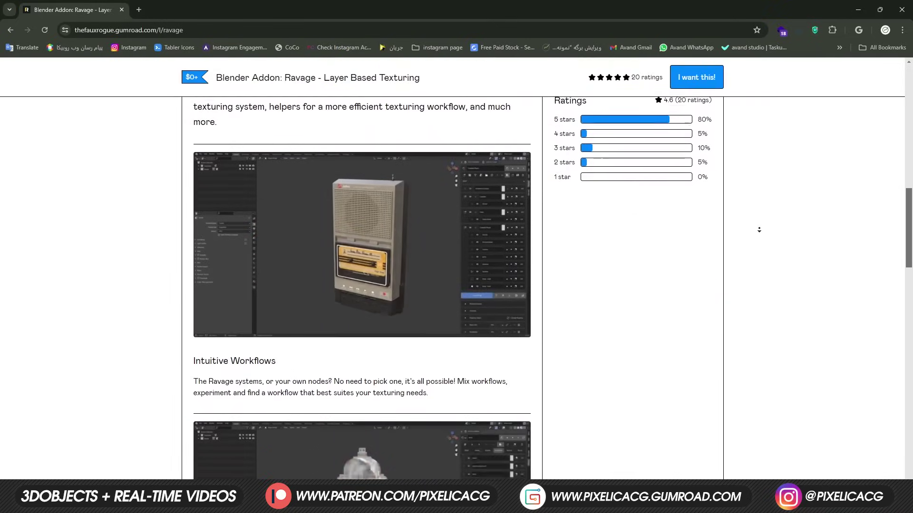
pyautogui.scroll(-7, 760, 230)
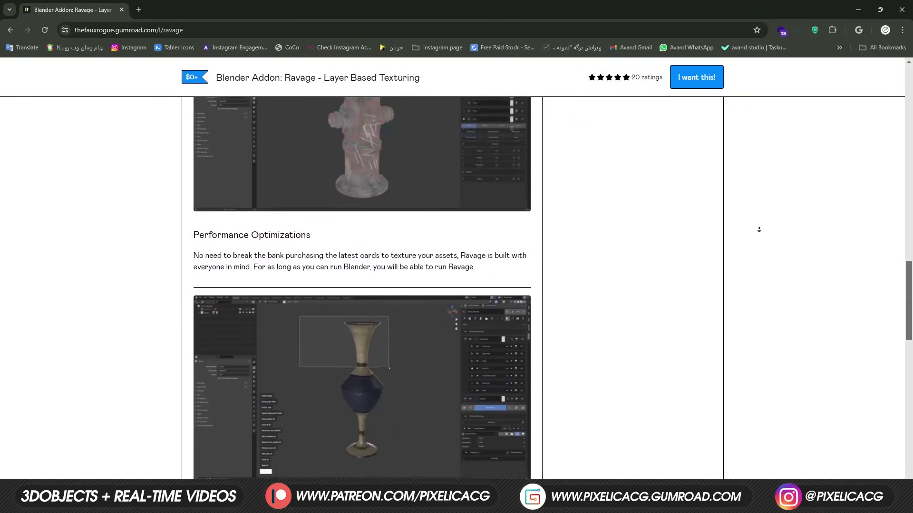
pyautogui.scroll(-8, 759, 230)
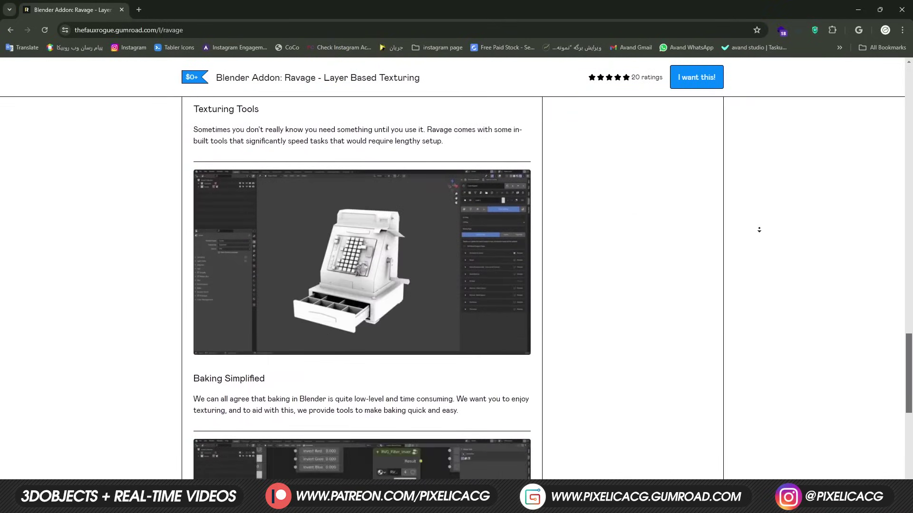
pyautogui.scroll(-7, 759, 230)
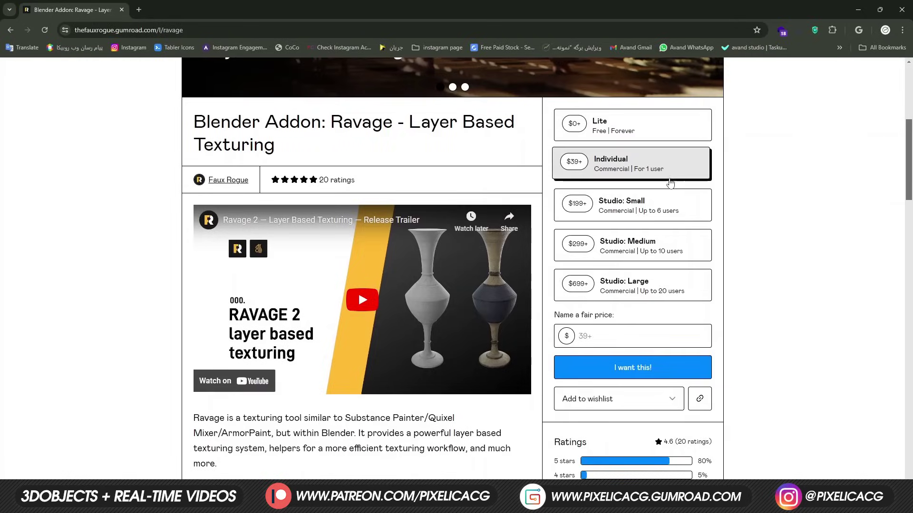
# Step: Click through the Studio: Small, Medium and Large tiers, then choose the free Lite tier
pyautogui.click(659, 215)
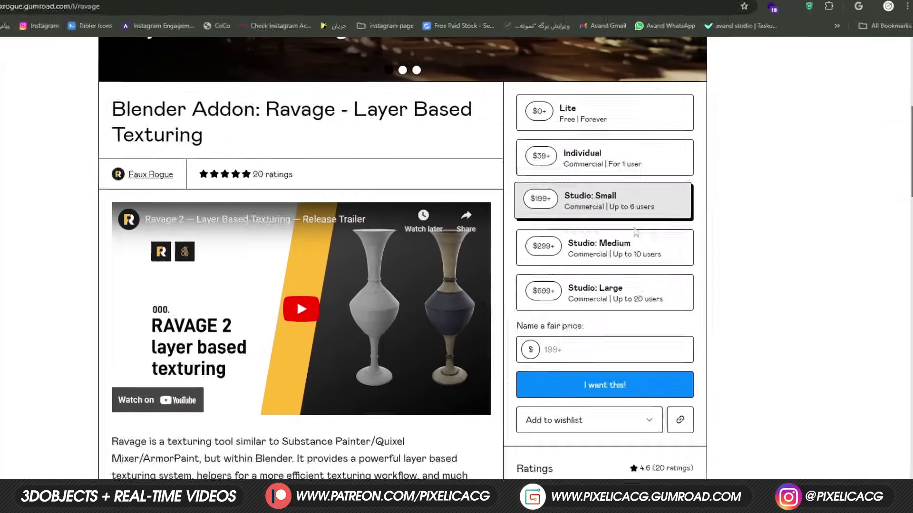
pyautogui.click(632, 245)
pyautogui.click(599, 286)
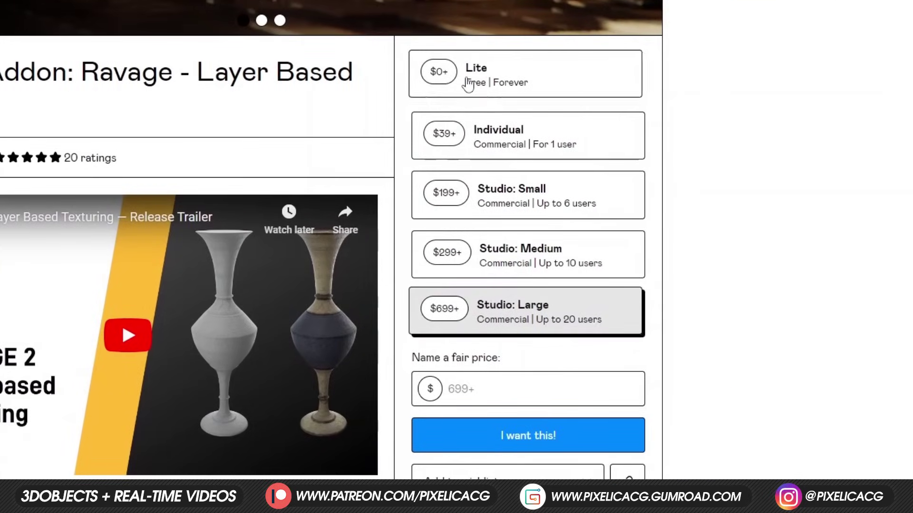
pyautogui.click(469, 85)
# Step: Replace the Lite tier's 0 fair price with 20
pyautogui.click(447, 380)
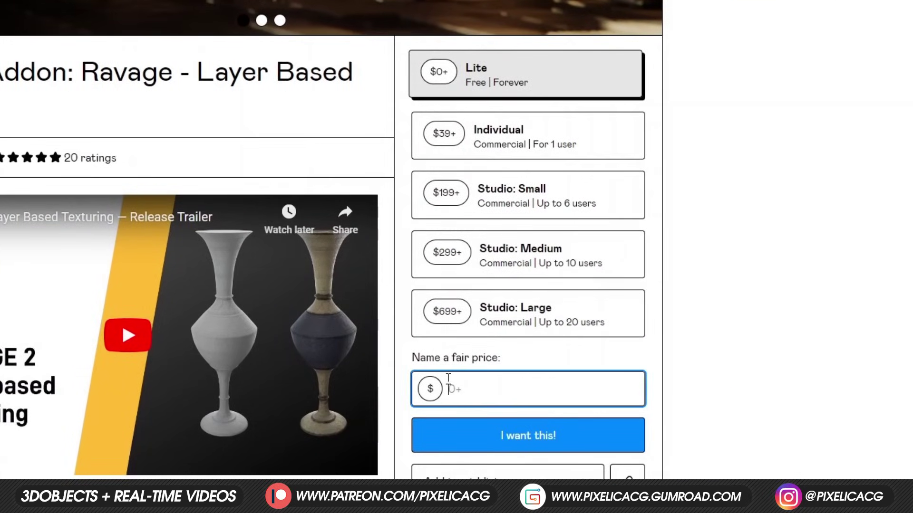
pyautogui.moveTo(483, 391); pyautogui.dragTo(430, 388)
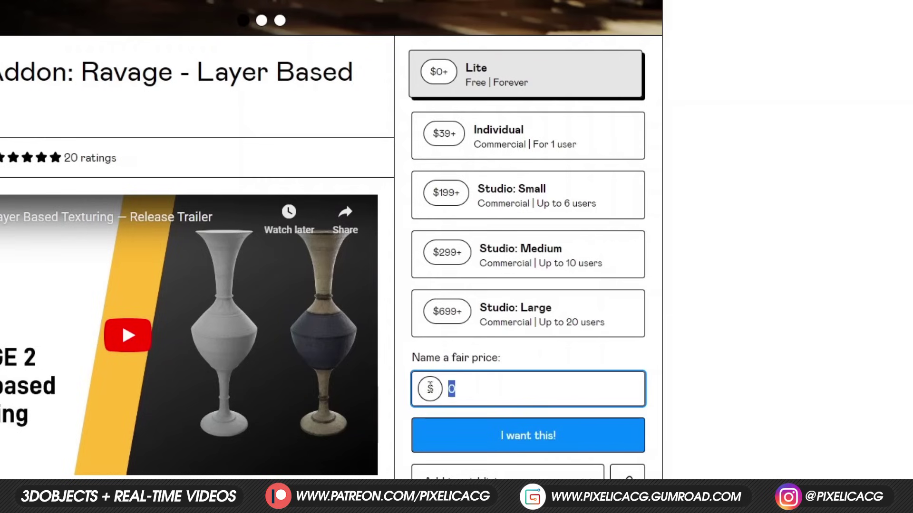
pyautogui.write('20')
pyautogui.press('BackSpace')
pyautogui.write('2000000')
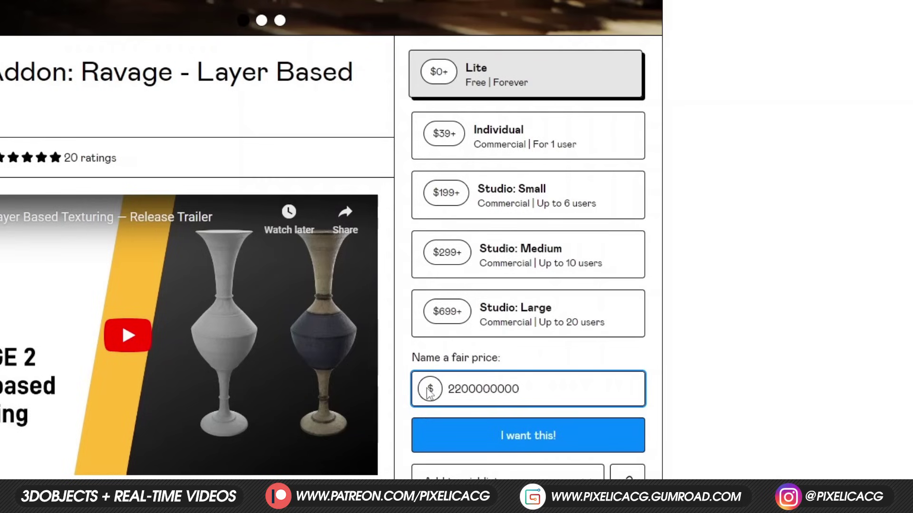
# Step: Step through Individual, Studio: Small and Medium, ending on Studio: Large at 699+
pyautogui.click(464, 151)
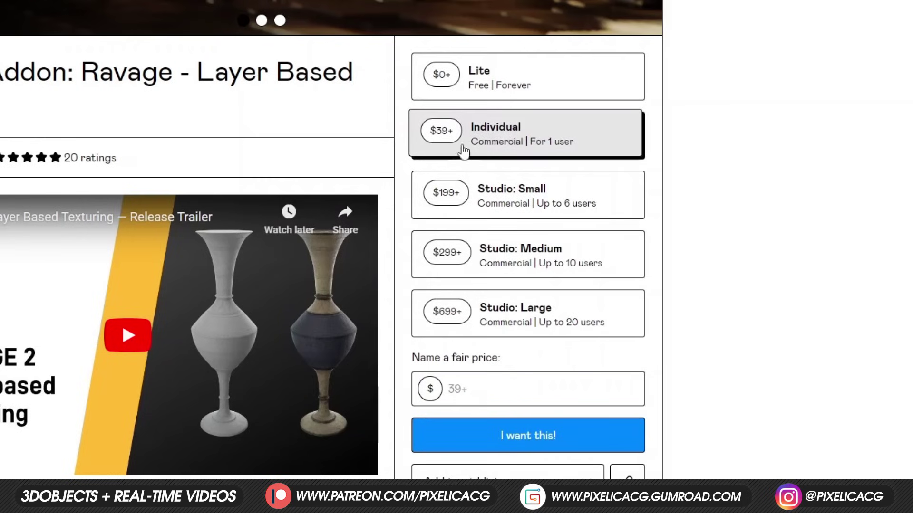
pyautogui.click(534, 192)
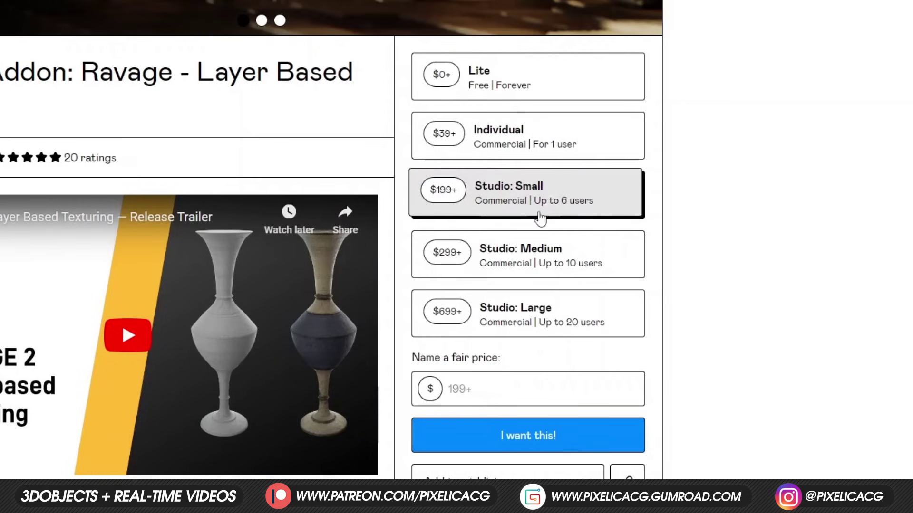
pyautogui.click(485, 259)
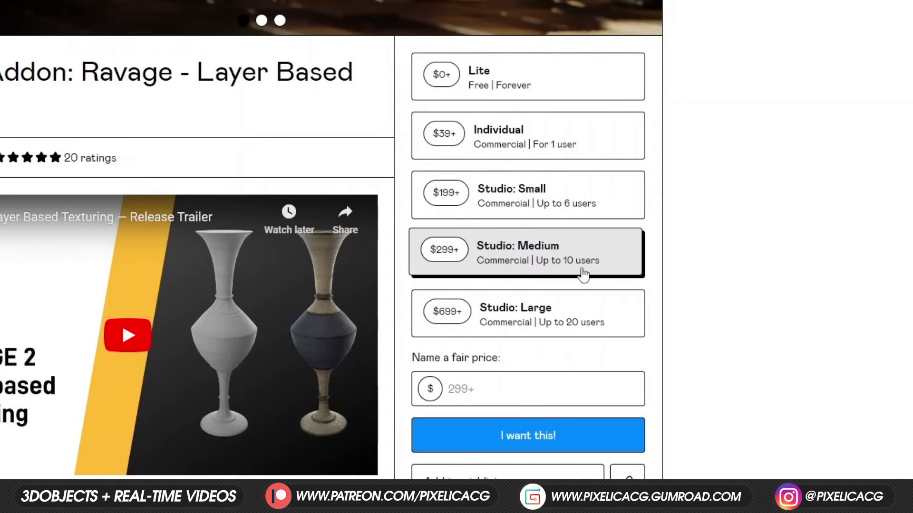
pyautogui.click(534, 308)
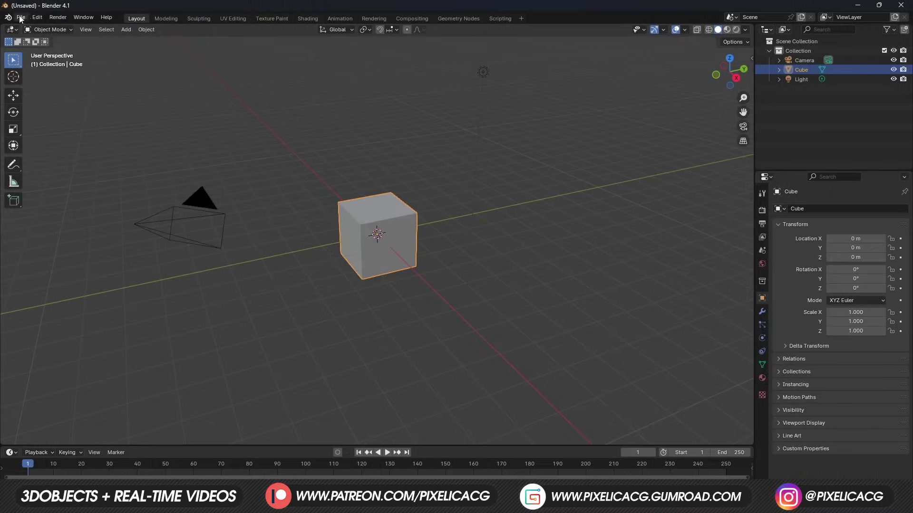
# Step: Install Ravage2.zip through Preferences > Add-ons and enable Material: Ravage
pyautogui.click(37, 17)
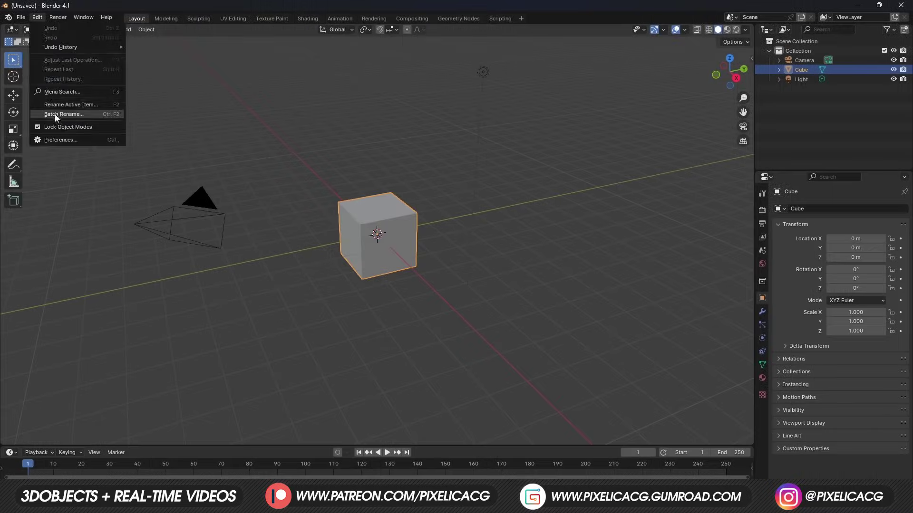
pyautogui.click(60, 140)
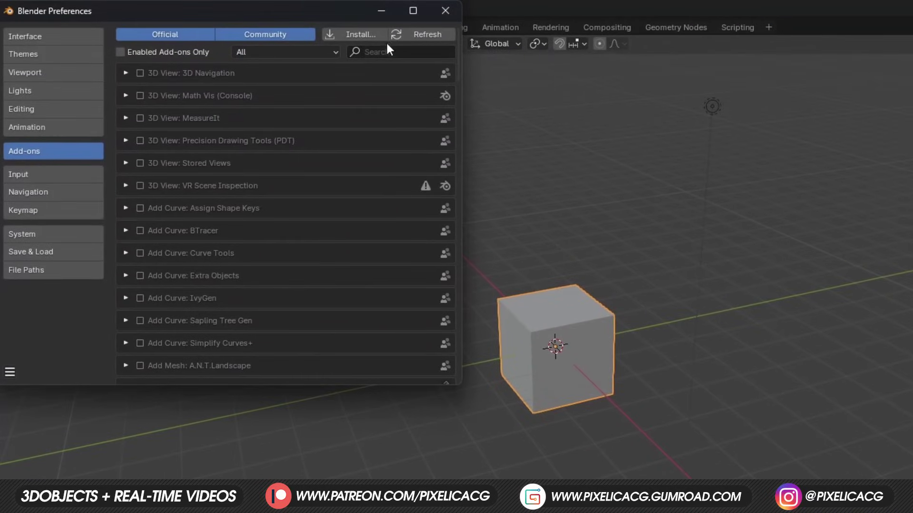
pyautogui.click(375, 34)
pyautogui.click(107, 143)
pyautogui.scroll(-5, 298, 241)
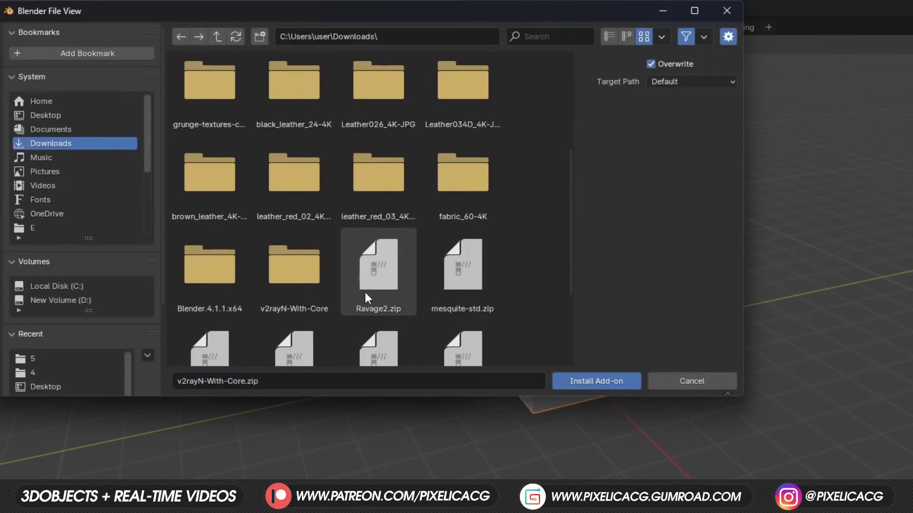
pyautogui.click(368, 285)
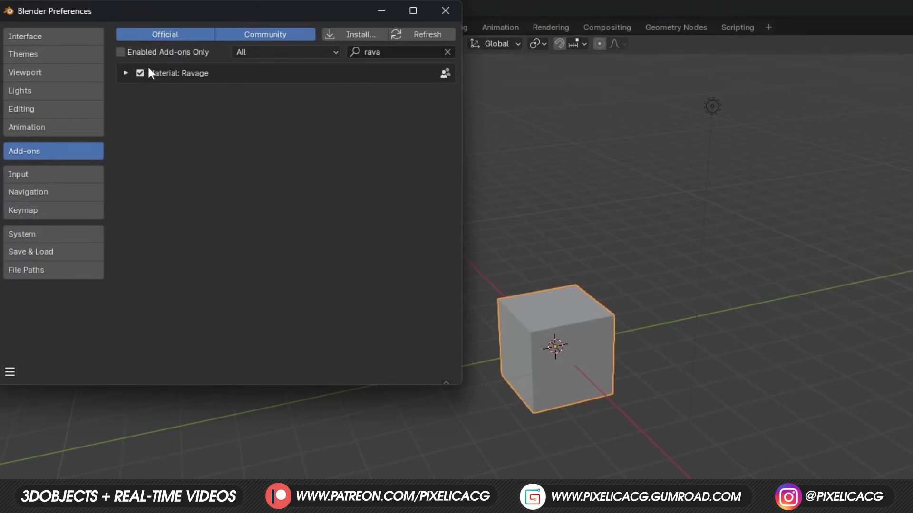
pyautogui.click(140, 73)
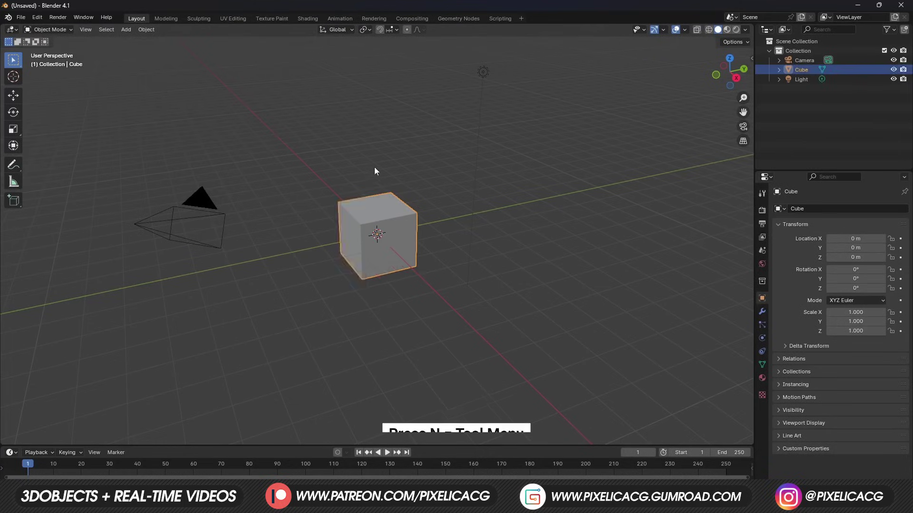
# Step: Show the Ravage tab in the viewport sidebar and widen its panel
pyautogui.click(428, 326)
pyautogui.press('n')
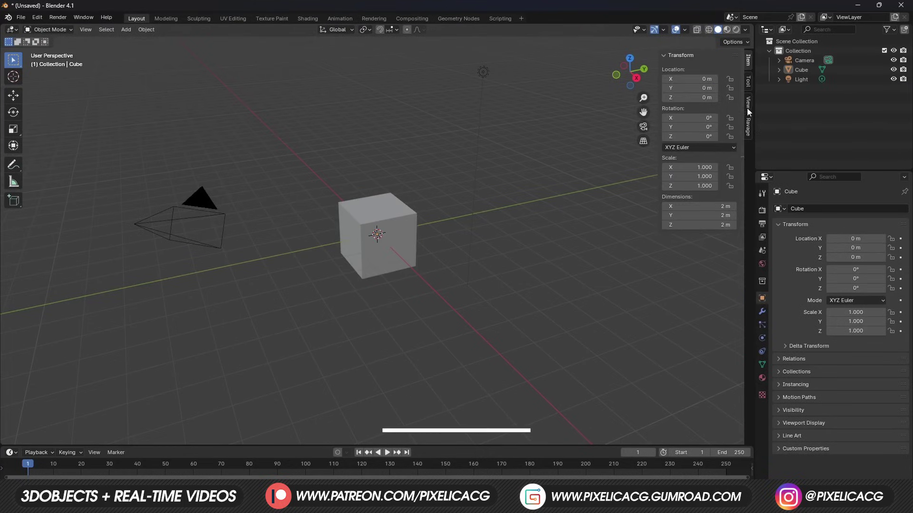
pyautogui.click(747, 127)
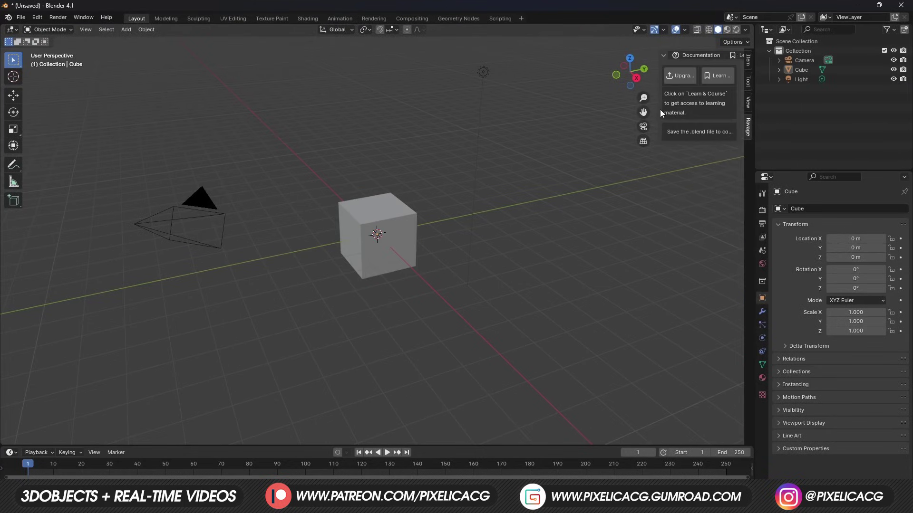
pyautogui.moveTo(660, 110); pyautogui.dragTo(556, 118)
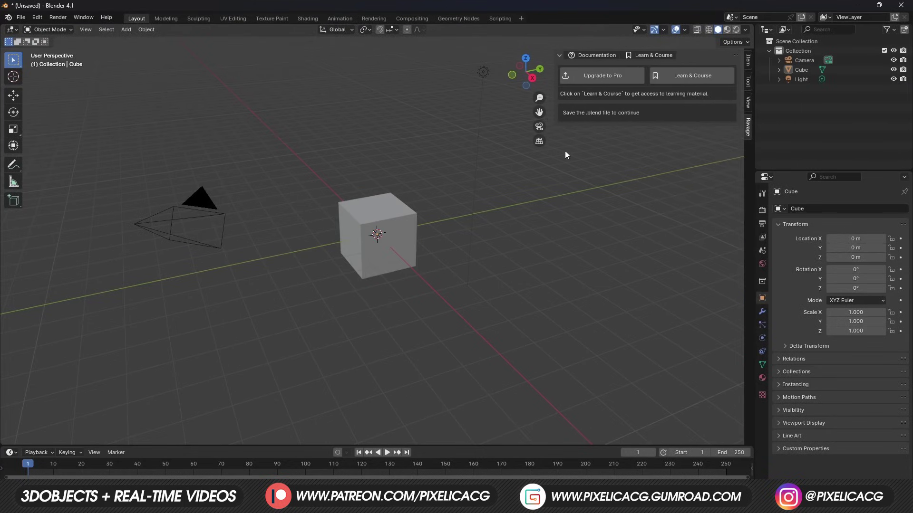
# Step: Save the scene as untitled.blend, then reset the cube's material in Ravage
pyautogui.hotkey('ctrl', 's')
pyautogui.press('Return')
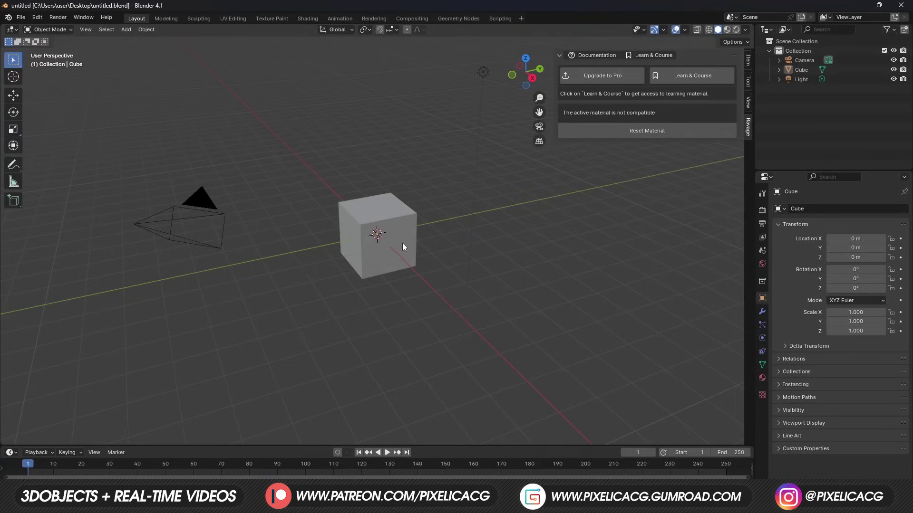
pyautogui.click(403, 247)
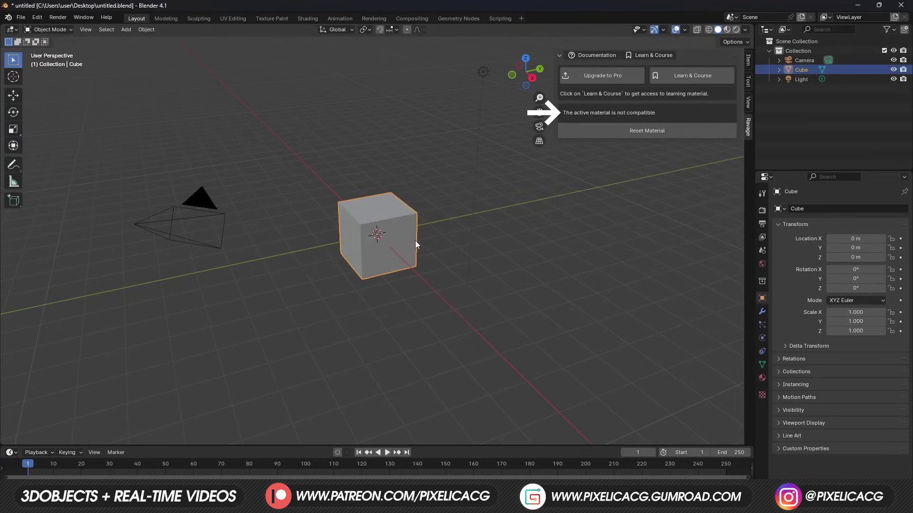
pyautogui.click(642, 133)
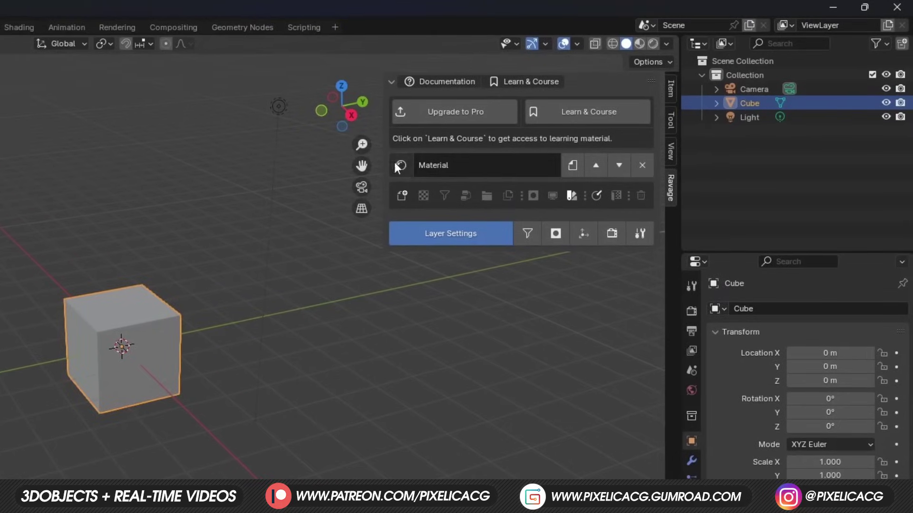
# Step: Rename the cube's material to PixelicaCG and create additional new materials
pyautogui.click(475, 167)
pyautogui.write('PixelicaCG')
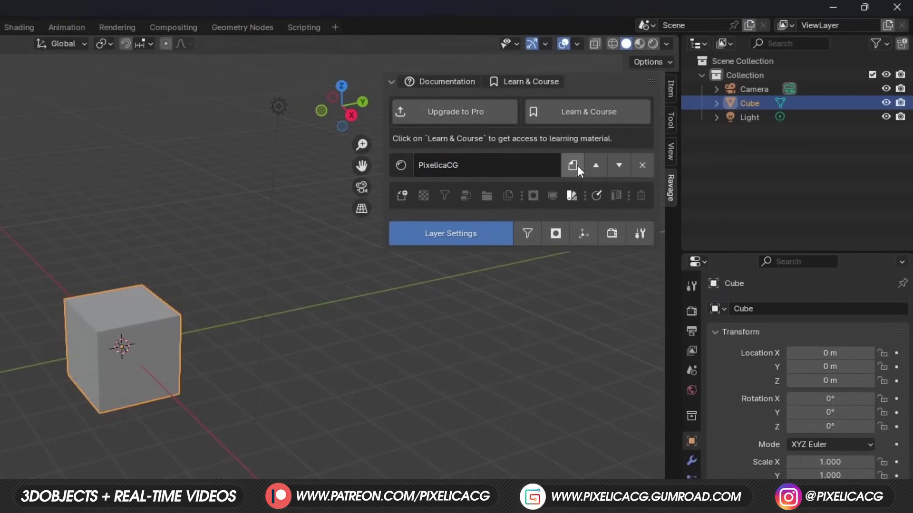
pyautogui.click(577, 166)
pyautogui.click(573, 166)
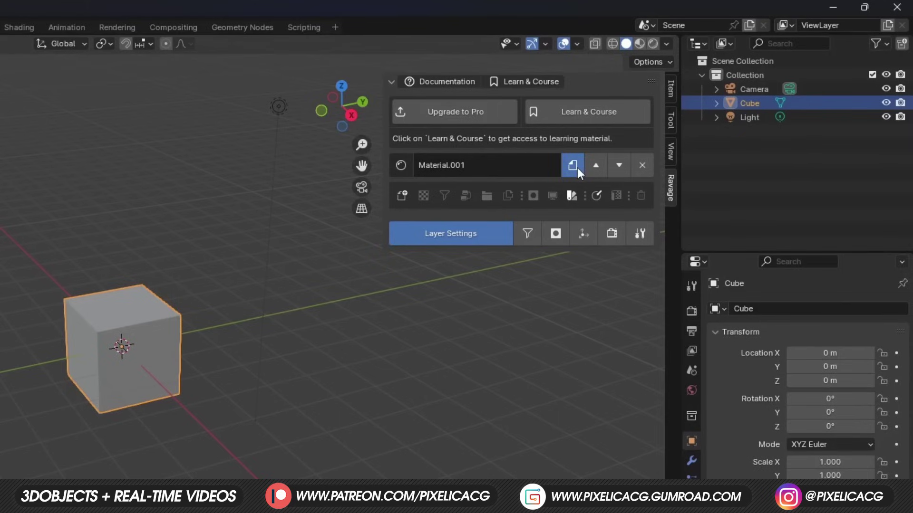
# Step: Pick Material.001, then reassign PixelicaCG to the cube from the material list
pyautogui.click(429, 183)
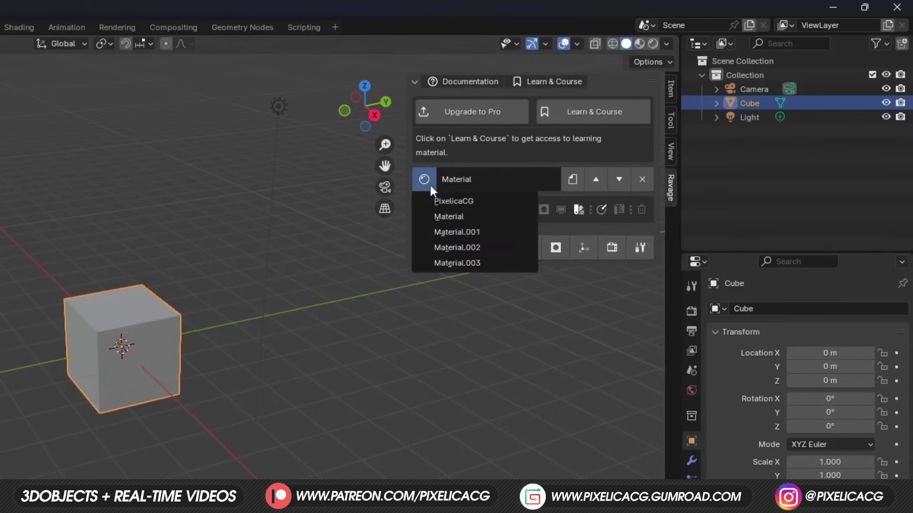
pyautogui.click(447, 232)
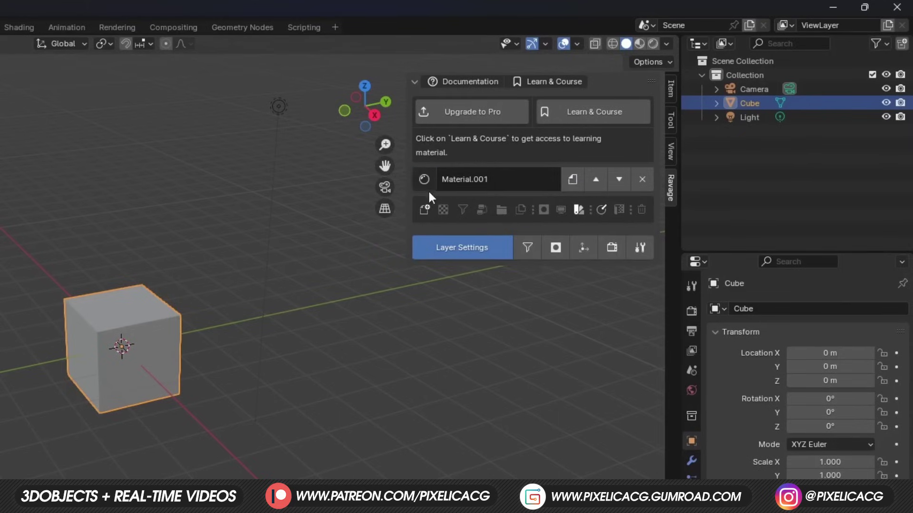
pyautogui.click(428, 188)
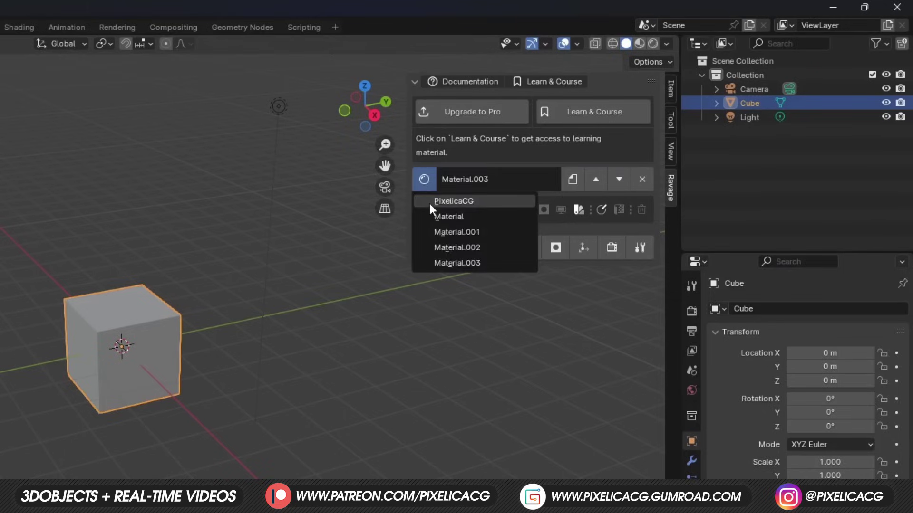
pyautogui.click(429, 201)
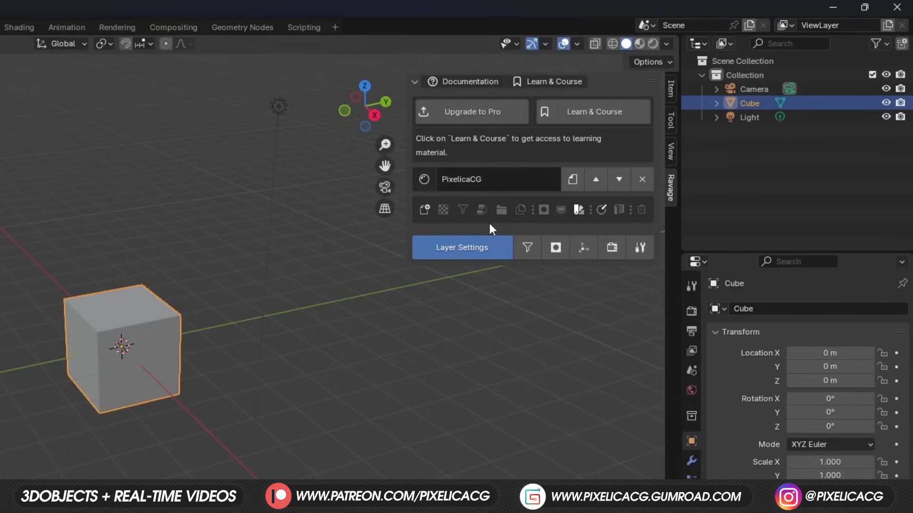
# Step: Add layers to PixelicaCG up to Layer 4, then make Layer 3 active
pyautogui.click(423, 210)
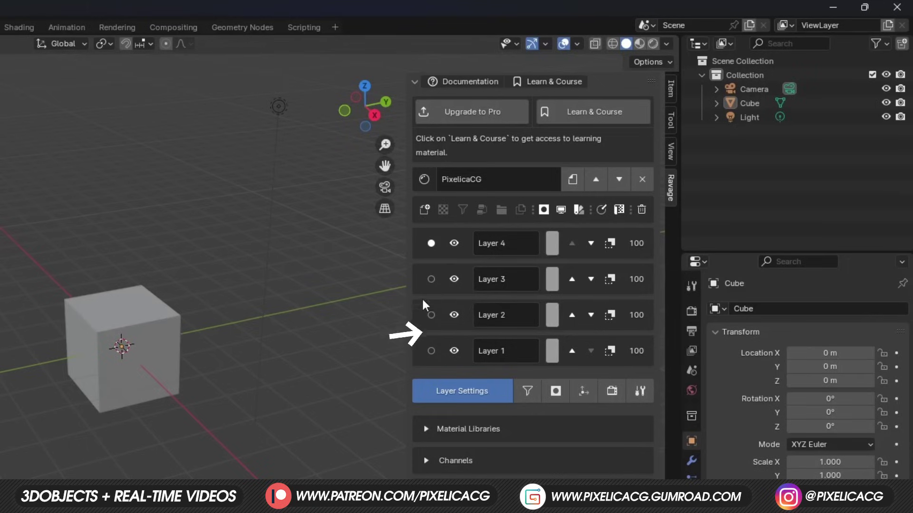
pyautogui.click(430, 280)
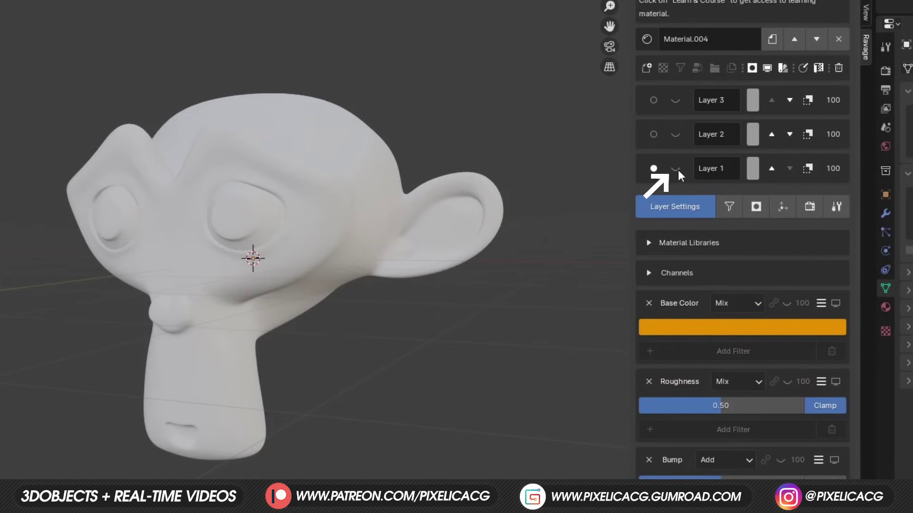
# Step: Preview Layers 1 and 2 on the monkey, briefly showing and hiding Layer 3
pyautogui.click(676, 169)
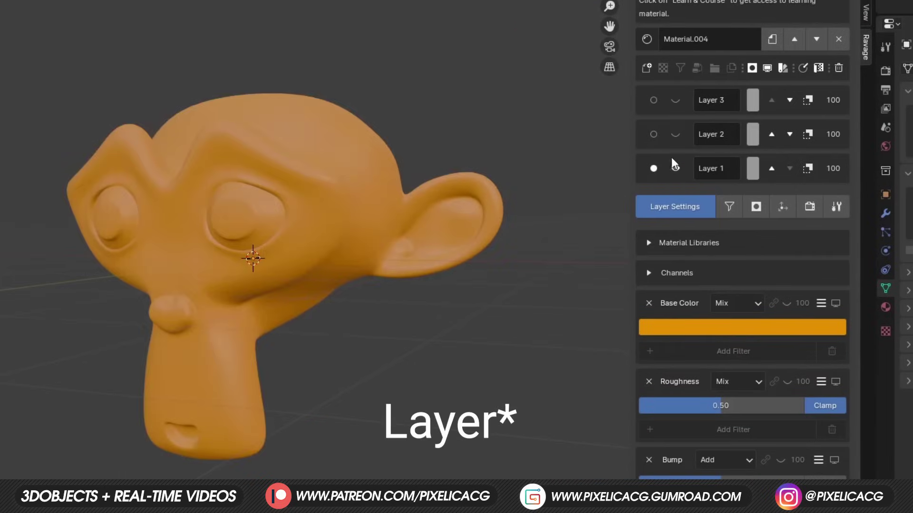
pyautogui.click(674, 133)
pyautogui.click(677, 101)
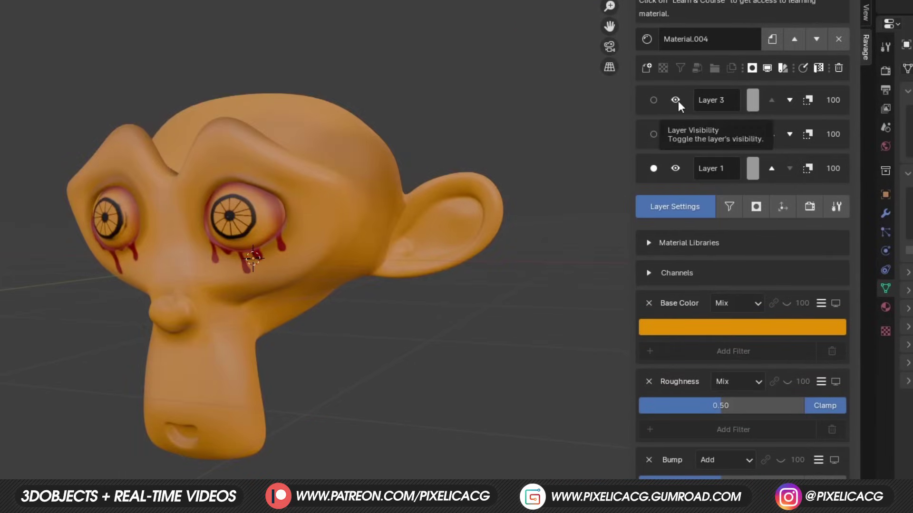
pyautogui.click(678, 101)
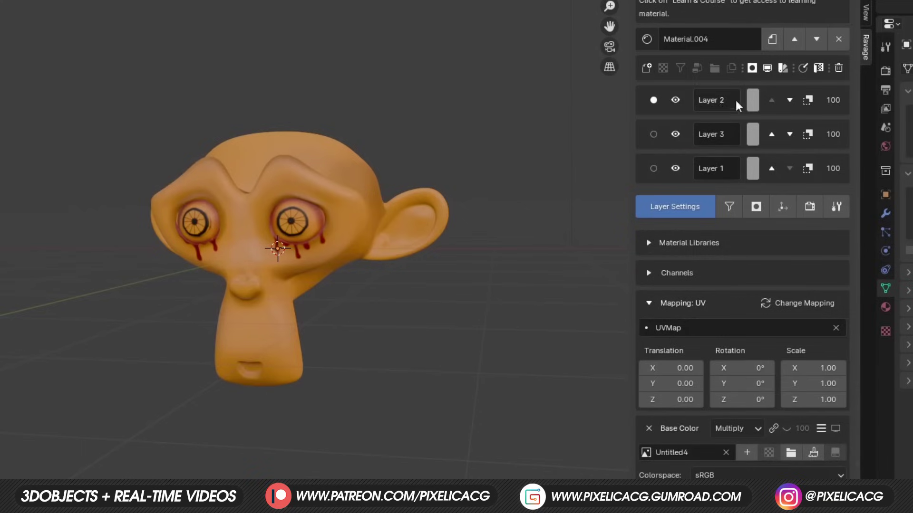
# Step: Rename the top layer to Shadows and the bottom layer to Base Color
pyautogui.doubleClick(735, 100)
pyautogui.write('Shadows')
pyautogui.press('Return')
pyautogui.write('or')
pyautogui.press('Return')
pyautogui.click(753, 166)
# Step: Set the Shadows layer colour to black
pyautogui.click(770, 66)
pyautogui.moveTo(822, 144); pyautogui.dragTo(860, 143)
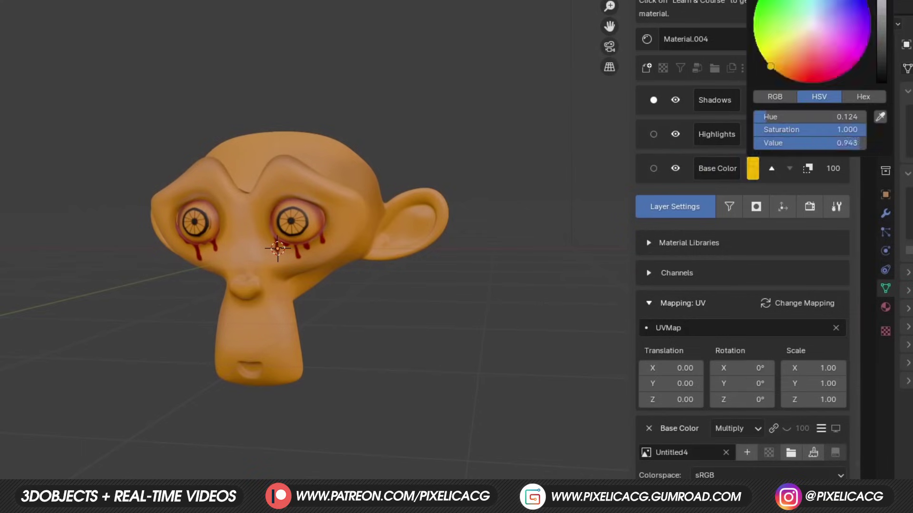
pyautogui.click(752, 134)
pyautogui.moveTo(822, 109); pyautogui.dragTo(866, 109)
pyautogui.click(753, 99)
pyautogui.moveTo(821, 74); pyautogui.dragTo(753, 75)
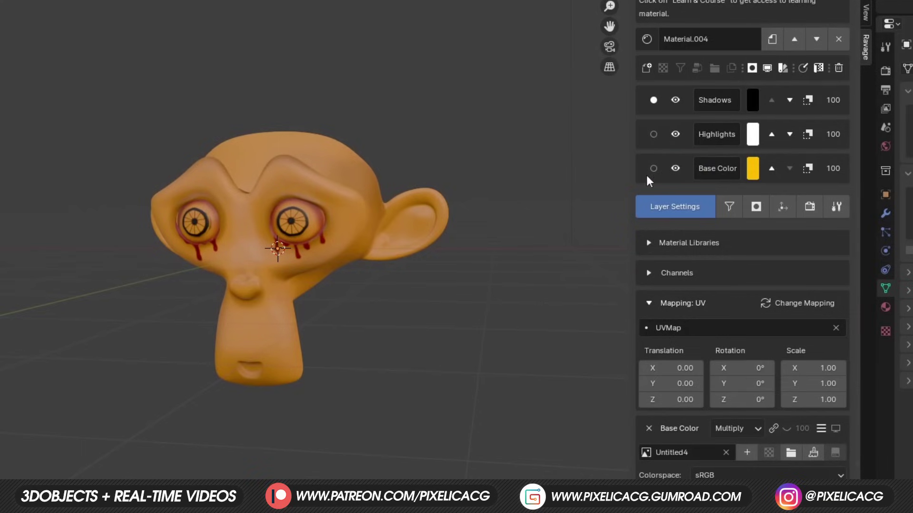
# Step: Reorder the stack, keeping Highlights above Shadows and Shadows above Base Color
pyautogui.click(774, 135)
pyautogui.click(770, 171)
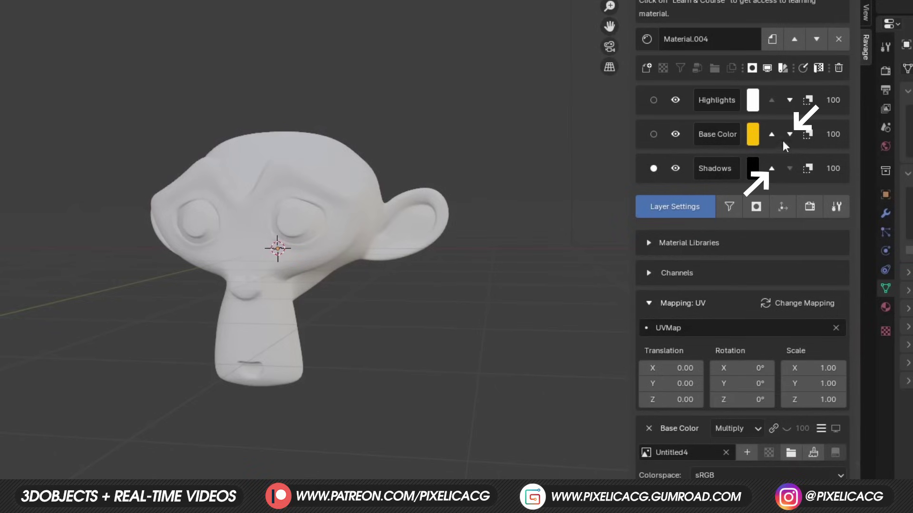
pyautogui.click(788, 135)
pyautogui.click(789, 134)
pyautogui.click(789, 134)
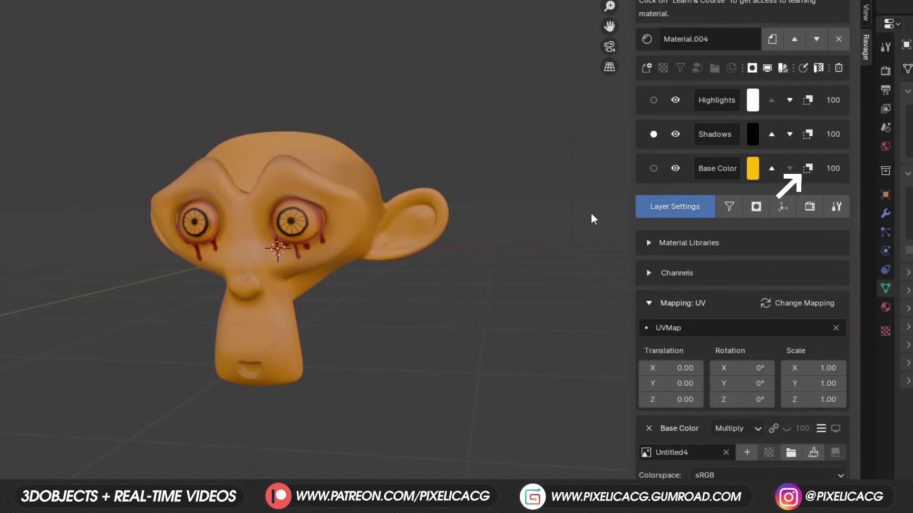
# Step: Change the Highlights blend setting, vary Shadows opacity, and fade Base Color to 38
pyautogui.click(807, 100)
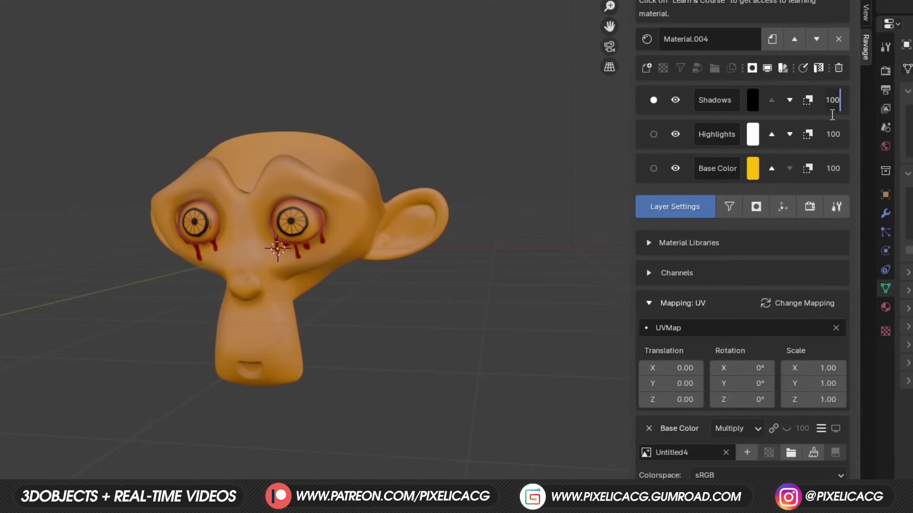
pyautogui.click(832, 115)
pyautogui.moveTo(833, 100)
pyautogui.mouseDown()
pyautogui.moveTo(808, 100)
pyautogui.moveTo(834, 101)
pyautogui.mouseUp()
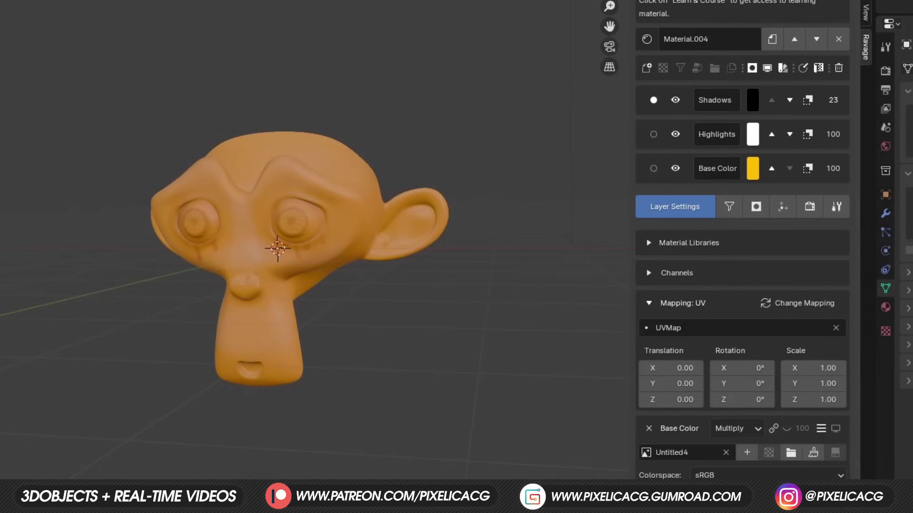
pyautogui.moveTo(833, 169); pyautogui.dragTo(857, 168)
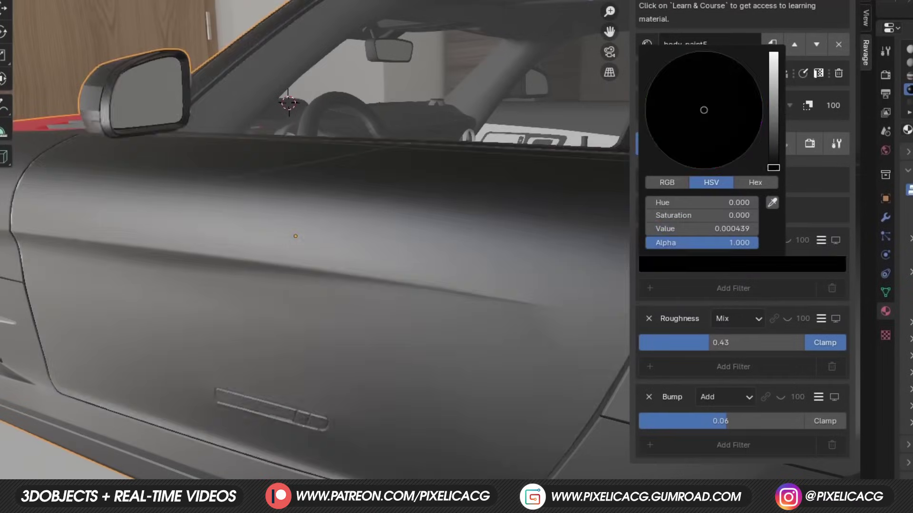
# Step: Nudge the paint colour lighter, drop body_paint5 roughness to 0.33, and expand Material Libraries
pyautogui.moveTo(773, 168)
pyautogui.mouseDown()
pyautogui.moveTo(773, 58)
pyautogui.moveTo(774, 168)
pyautogui.mouseUp()
pyautogui.moveTo(737, 342); pyautogui.dragTo(684, 342)
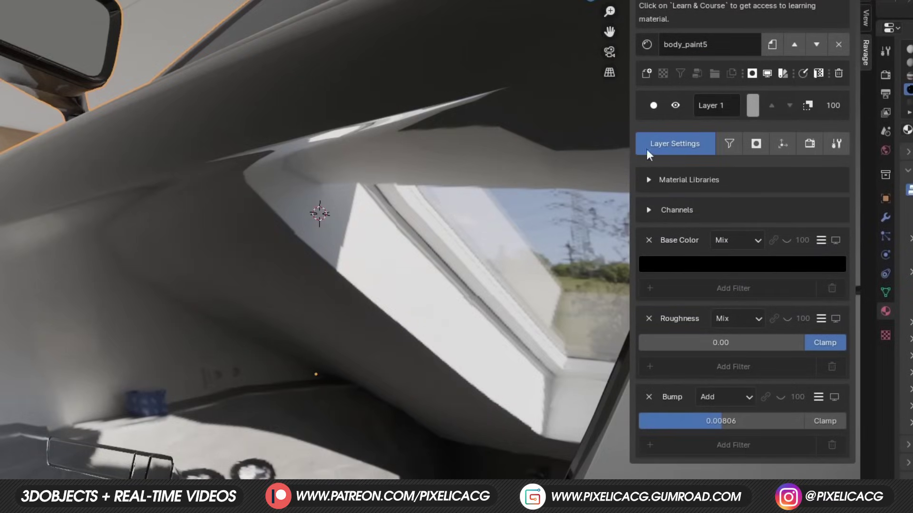
pyautogui.click(648, 180)
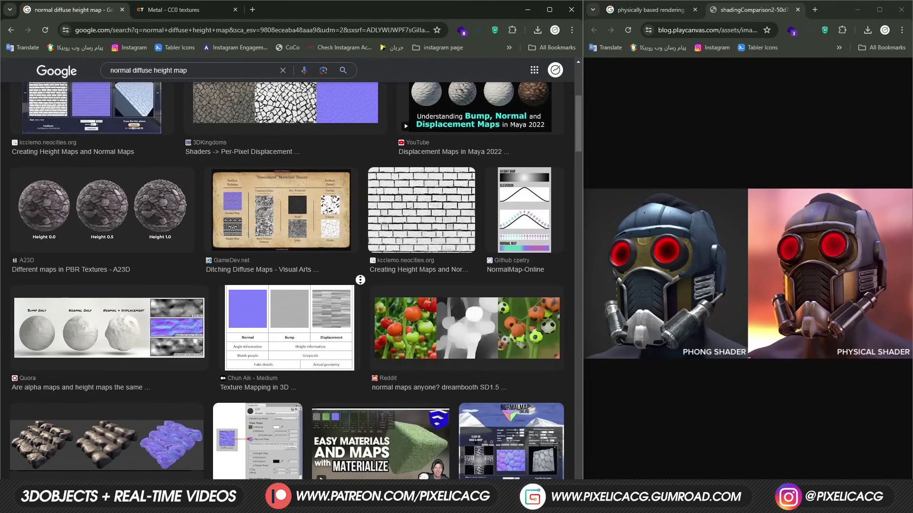
# Step: Scroll the metal texture libraries and preview the specular and other maps in Photos
pyautogui.scroll(-2, 360, 280)
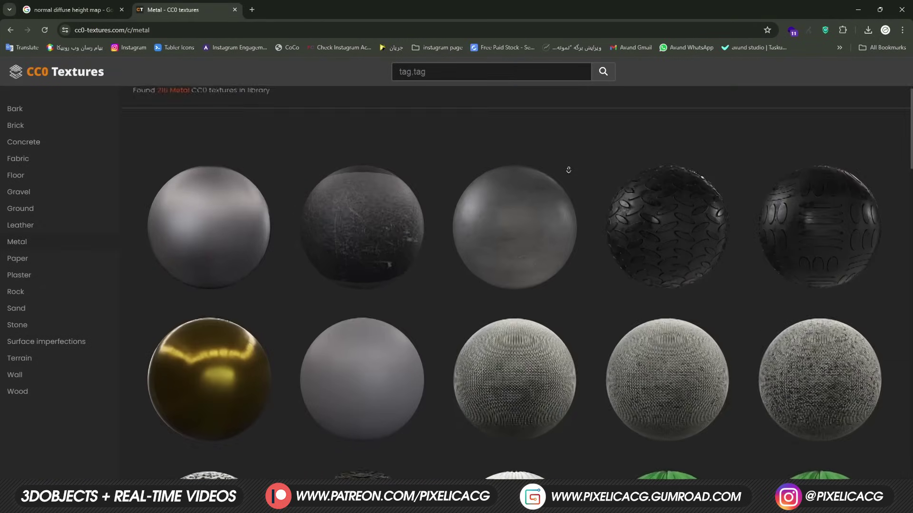
pyautogui.scroll(-5, 568, 171)
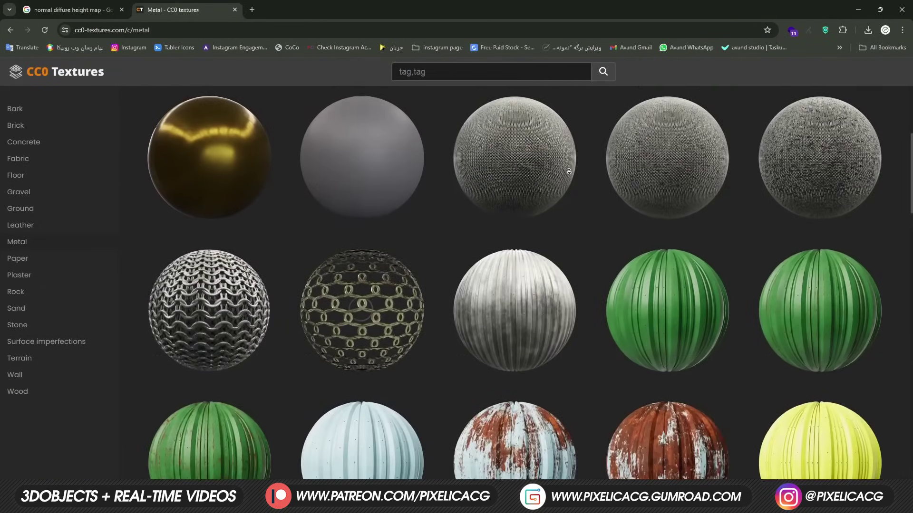
pyautogui.scroll(-2, 568, 171)
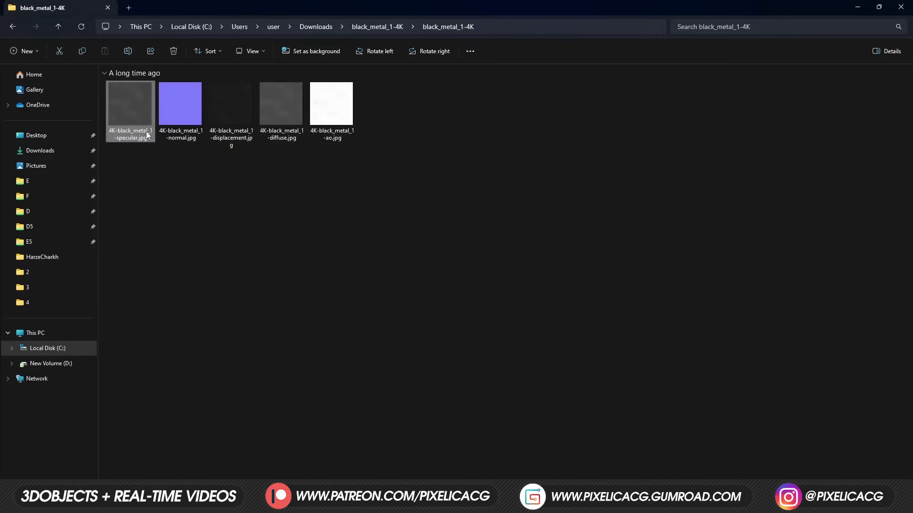
pyautogui.doubleClick(149, 142)
pyautogui.press('Right')
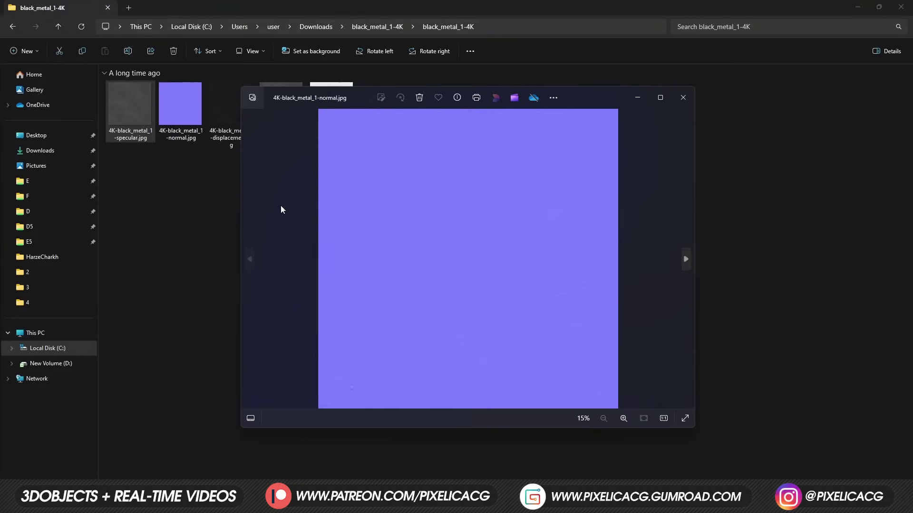
pyautogui.press('Right')
pyautogui.press('Right')
pyautogui.press('Right')
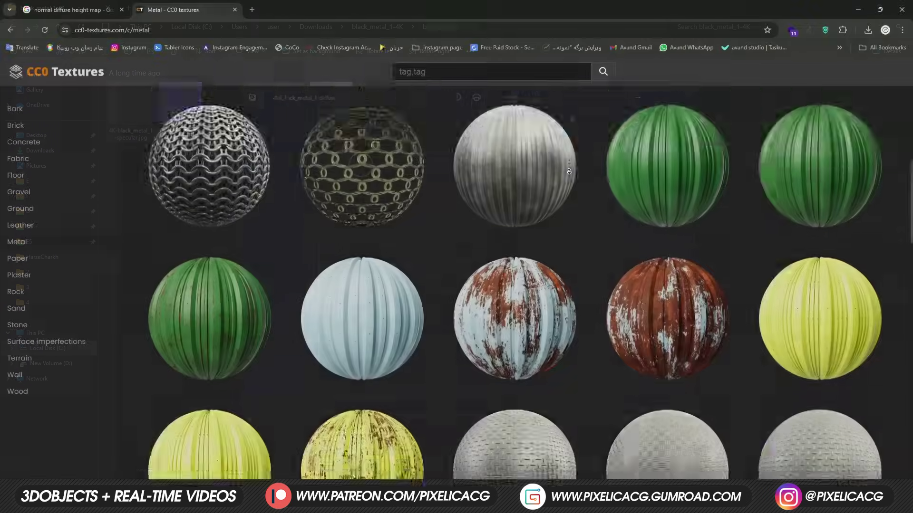
# Step: Open the black_metal_1-4K folder and select its specular map file
pyautogui.scroll(-3, 522, 286)
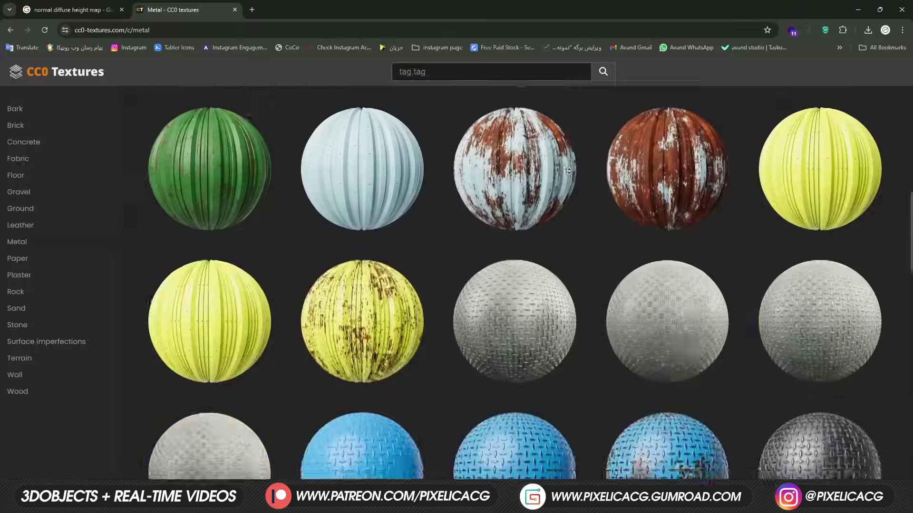
pyautogui.scroll(-3, 567, 169)
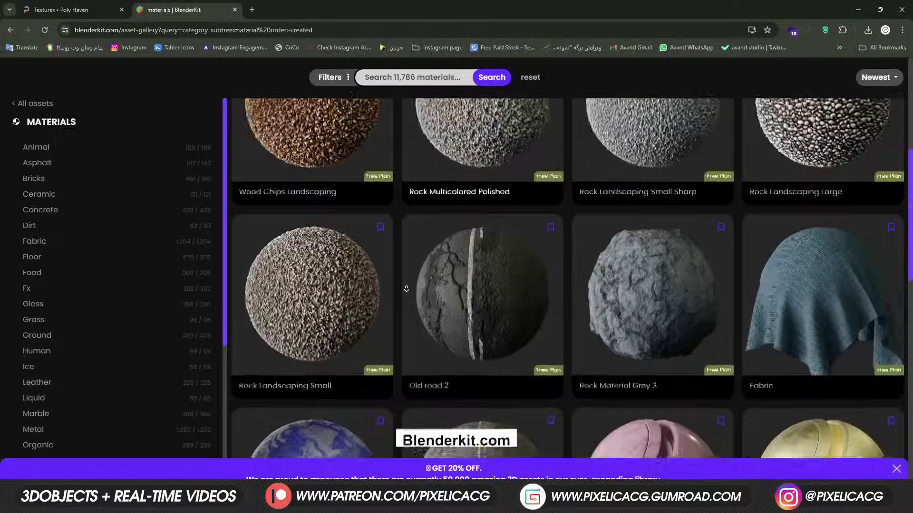
pyautogui.scroll(-2, 476, 267)
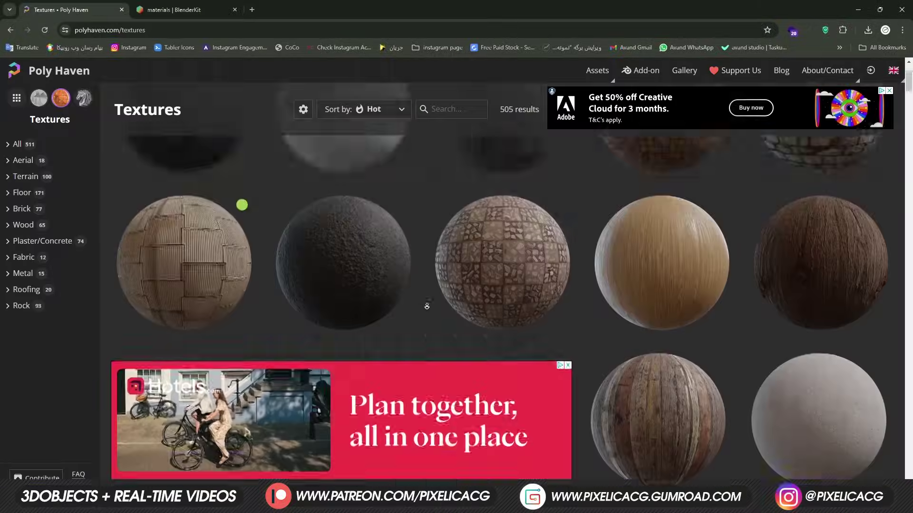
pyautogui.scroll(-7, 427, 306)
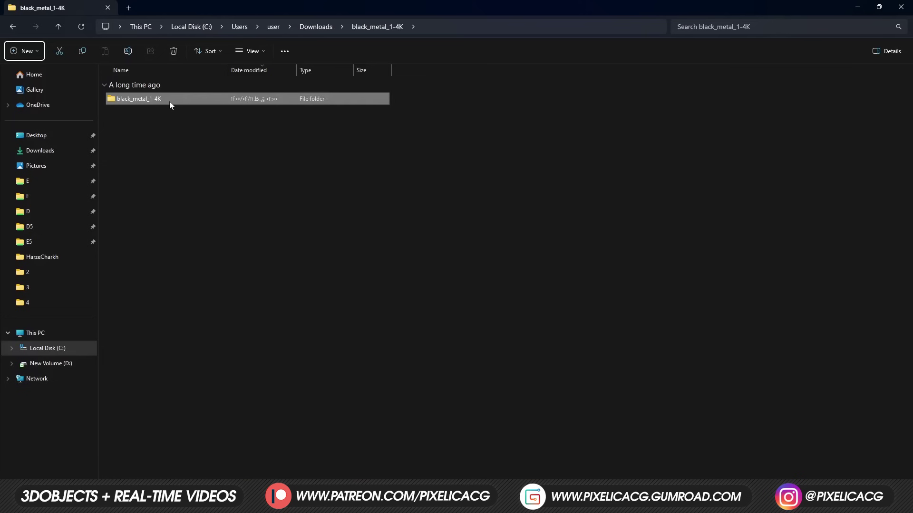
pyautogui.doubleClick(169, 101)
pyautogui.moveTo(131, 173); pyautogui.dragTo(328, 88)
pyautogui.click(340, 171)
pyautogui.click(147, 132)
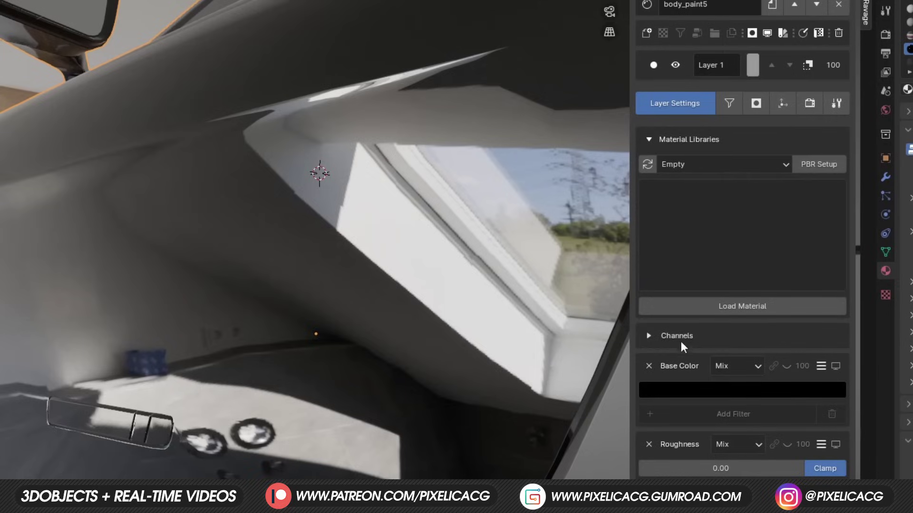
pyautogui.click(679, 340)
pyautogui.scroll(-5, 705, 380)
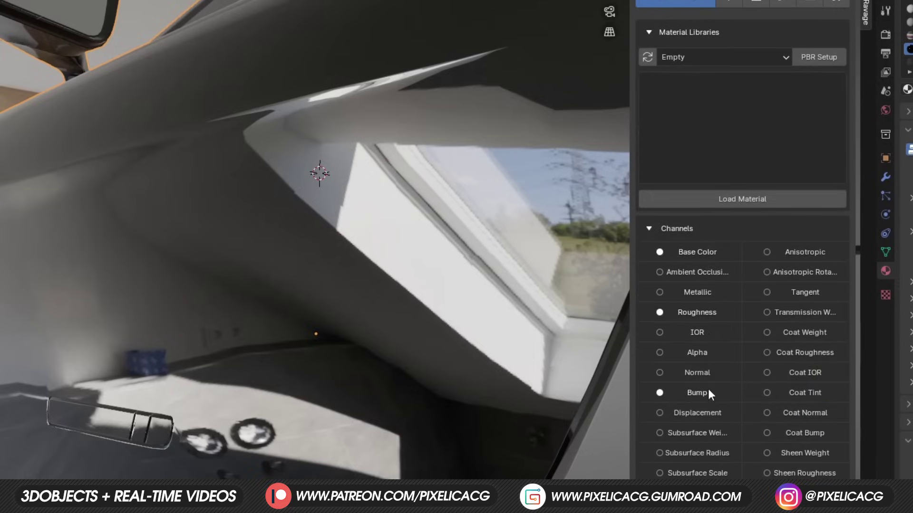
pyautogui.moveTo(601, 297); pyautogui.dragTo(592, 302, button='middle')
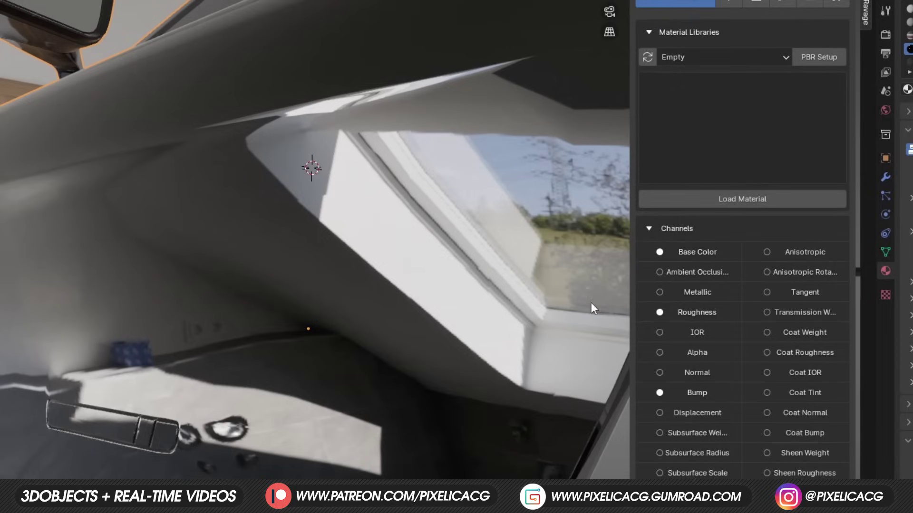
pyautogui.click(659, 292)
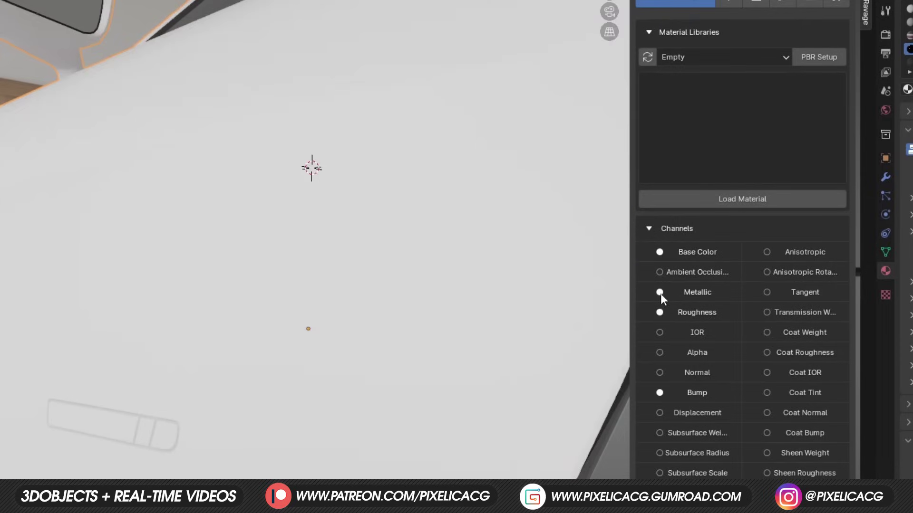
pyautogui.click(660, 373)
pyautogui.scroll(-5, 660, 400)
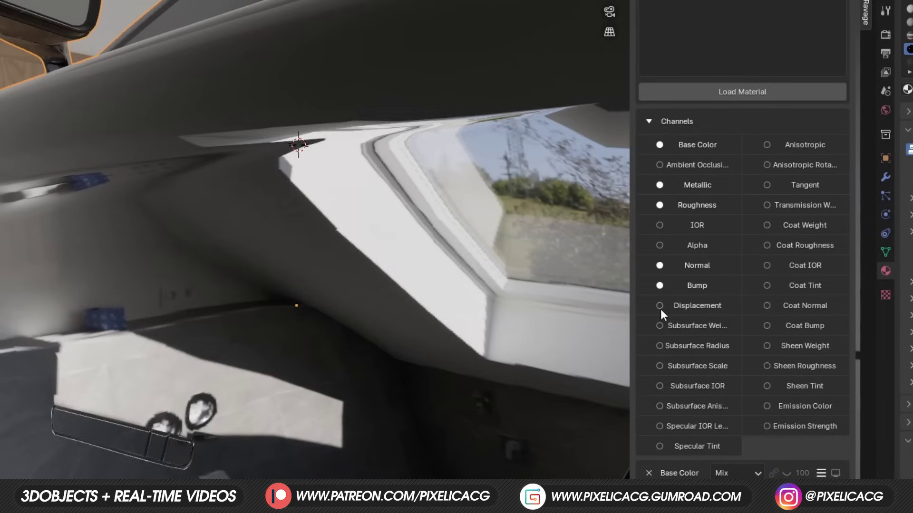
pyautogui.click(659, 306)
pyautogui.scroll(5, 770, 78)
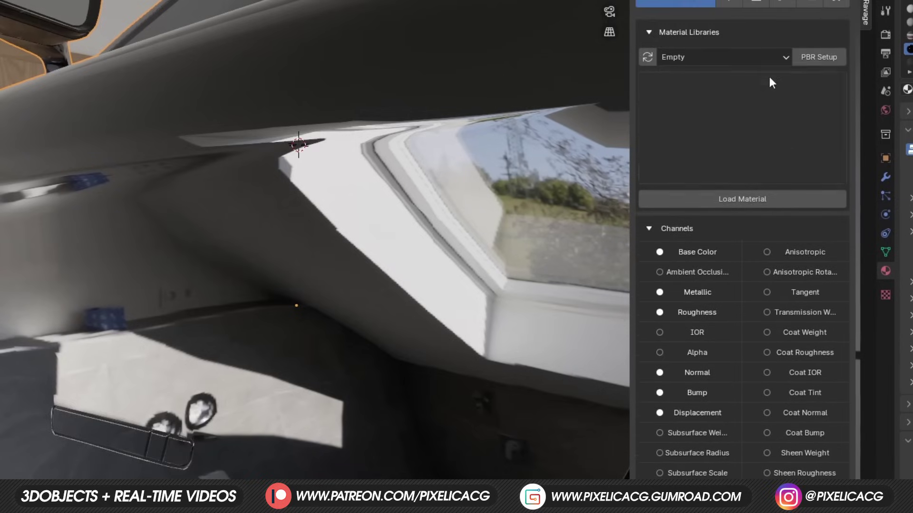
# Step: Load all five aluminium texture maps into the material through PBR Setup
pyautogui.click(818, 57)
pyautogui.doubleClick(390, 90)
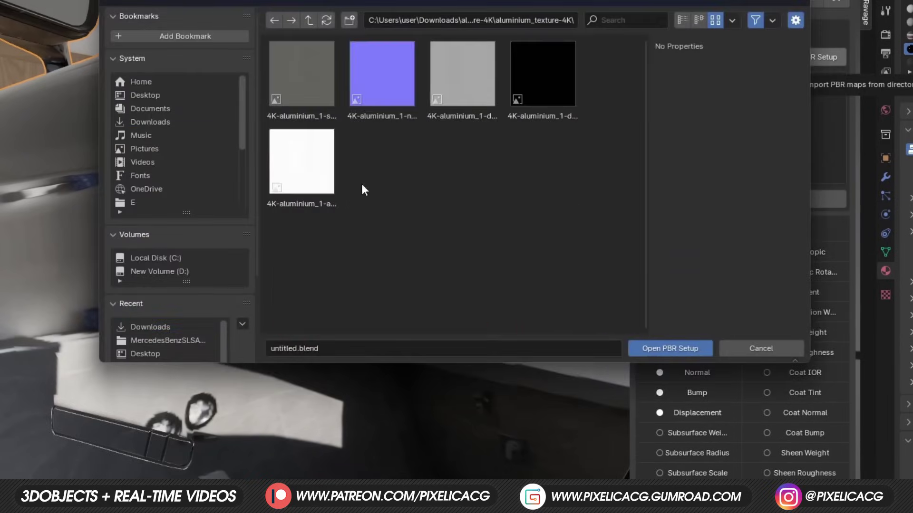
pyautogui.moveTo(266, 220); pyautogui.dragTo(583, 42)
pyautogui.press('Return')
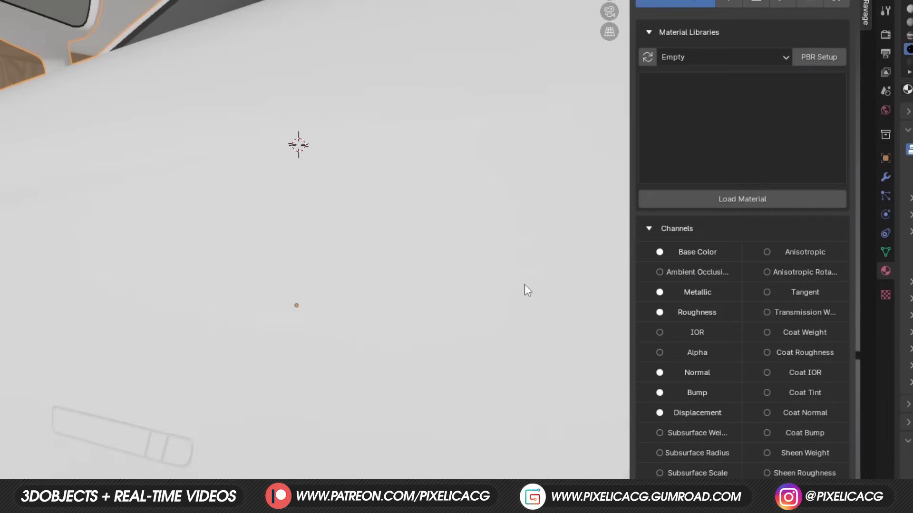
pyautogui.scroll(-20, 758, 280)
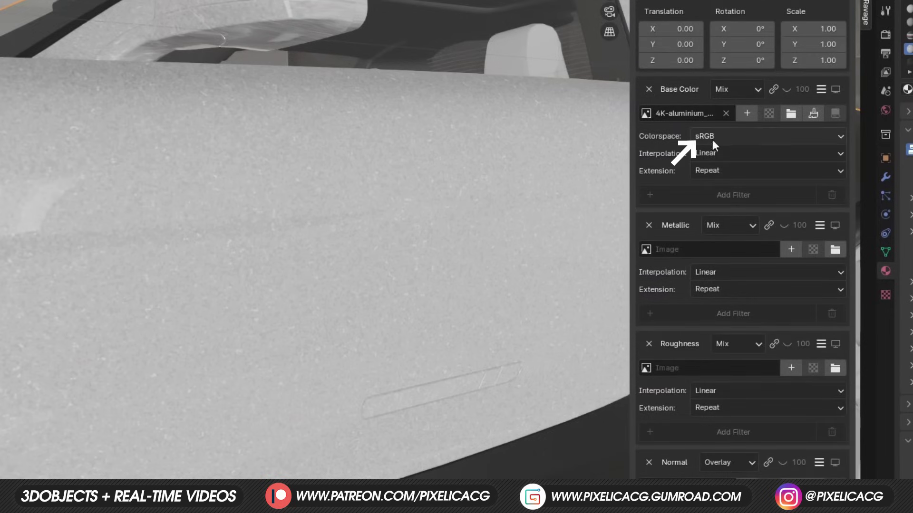
# Step: Set the aluminium Mapping Scale to 2.08 on X, Y and Z, using UVMap
pyautogui.scroll(-4, 713, 383)
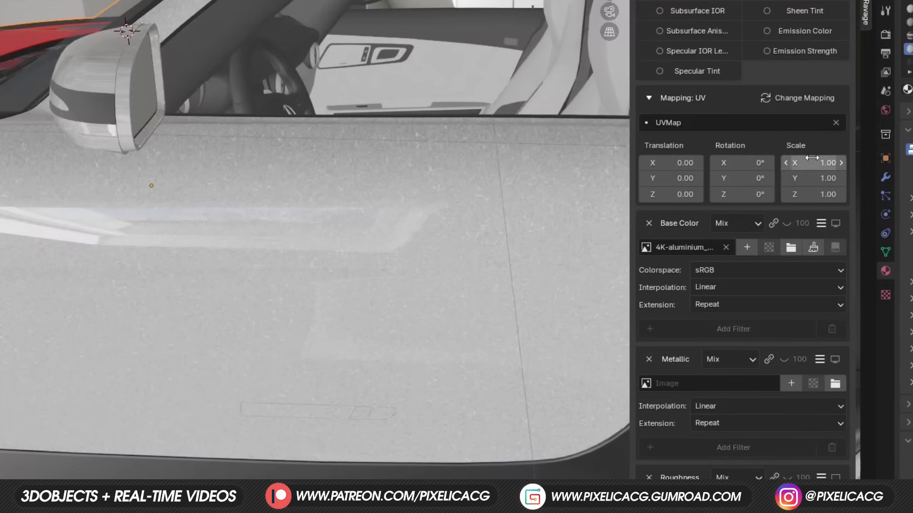
pyautogui.moveTo(812, 157)
pyautogui.mouseDown()
pyautogui.moveTo(742, 158)
pyautogui.moveTo(761, 157)
pyautogui.mouseUp()
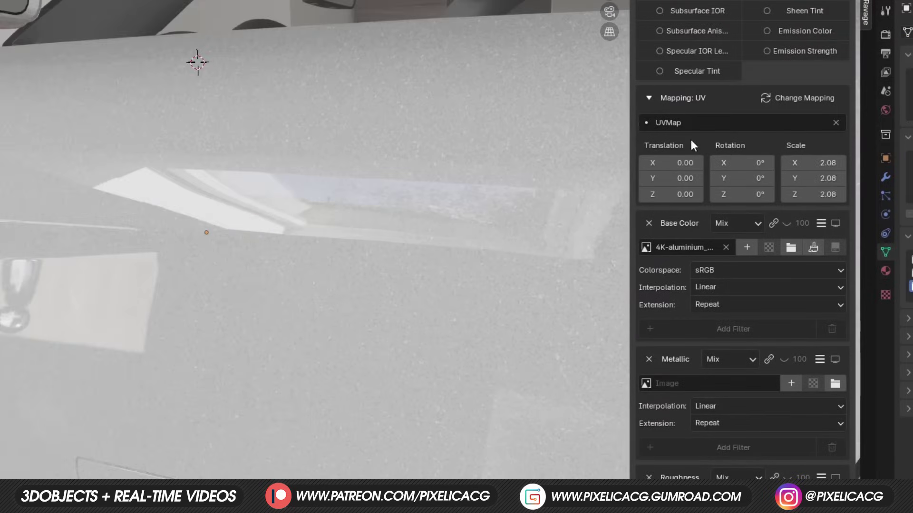
pyautogui.click(662, 123)
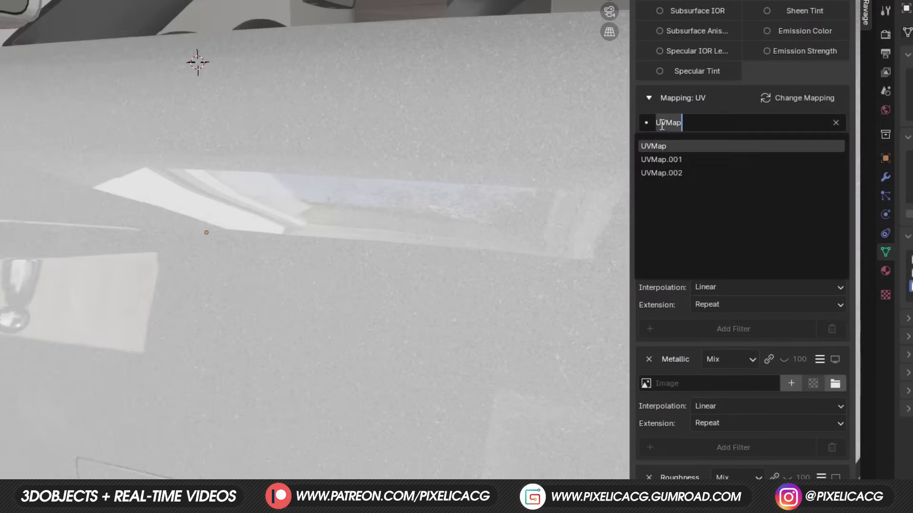
pyautogui.click(665, 159)
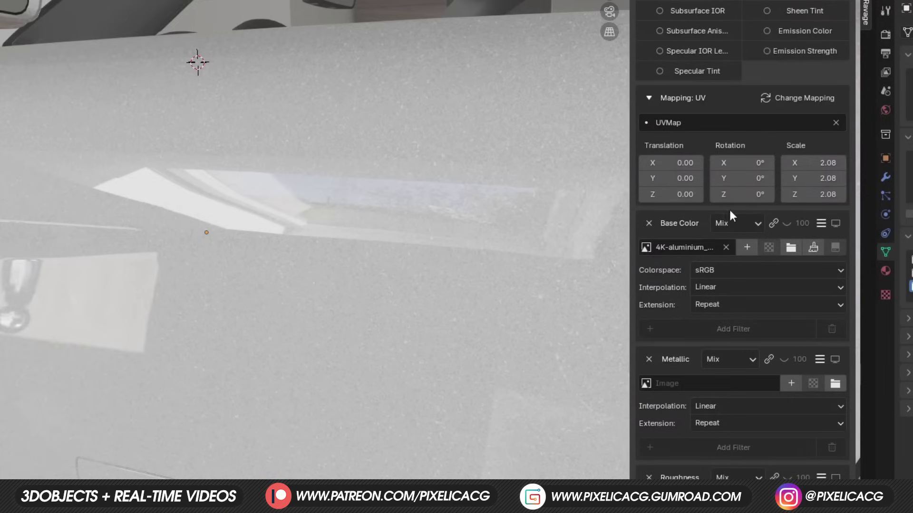
# Step: Try Multiply, Overlay and Linear Light blending on Base Color, then return to Mix
pyautogui.click(740, 222)
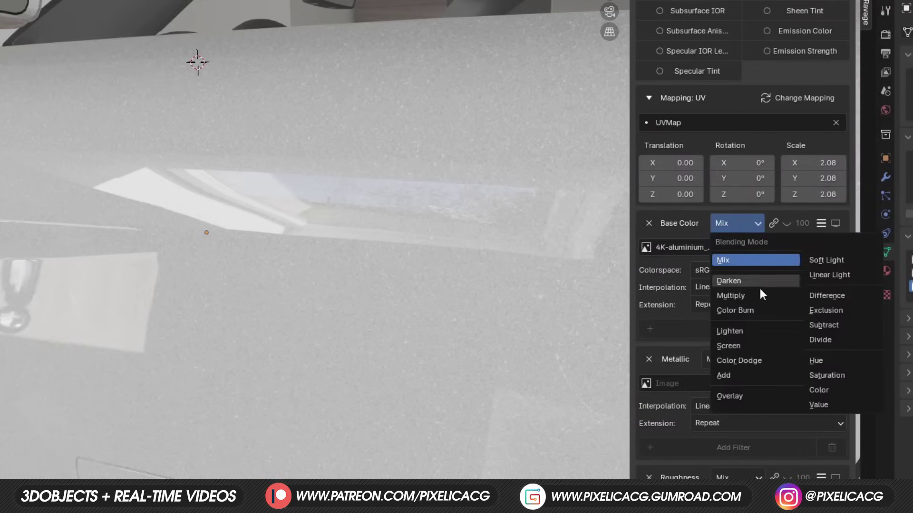
pyautogui.click(757, 295)
pyautogui.click(735, 222)
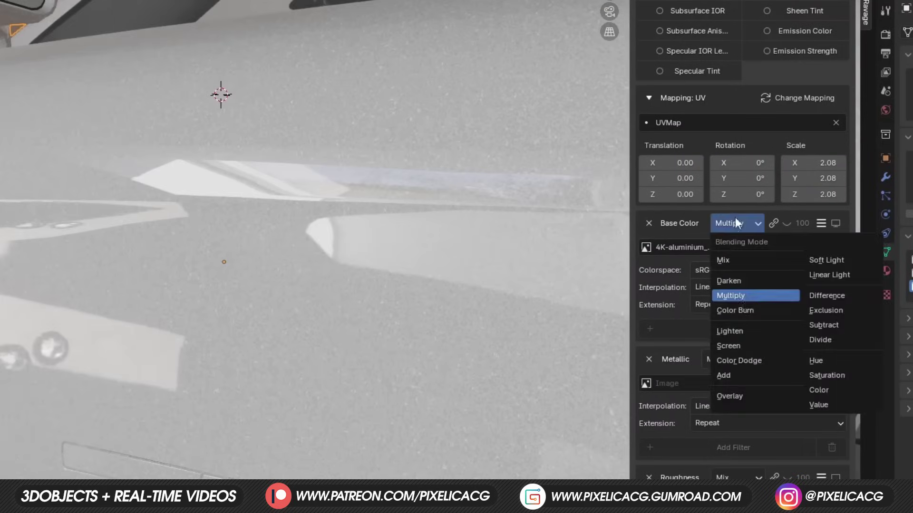
pyautogui.click(729, 396)
pyautogui.click(736, 223)
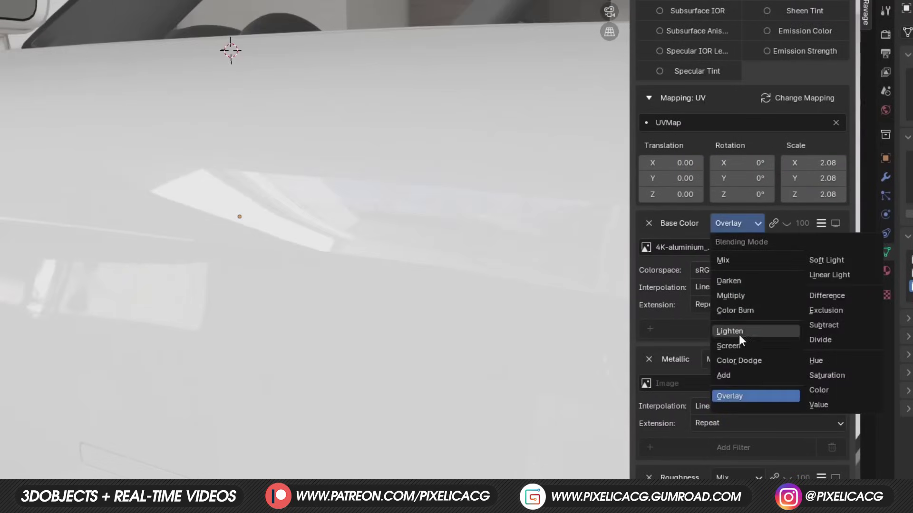
pyautogui.click(829, 275)
pyautogui.click(736, 223)
pyautogui.click(723, 260)
# Step: Show the Base Color layer again and adjust its opacity toward 63
pyautogui.moveTo(493, 222); pyautogui.dragTo(506, 225, button='middle')
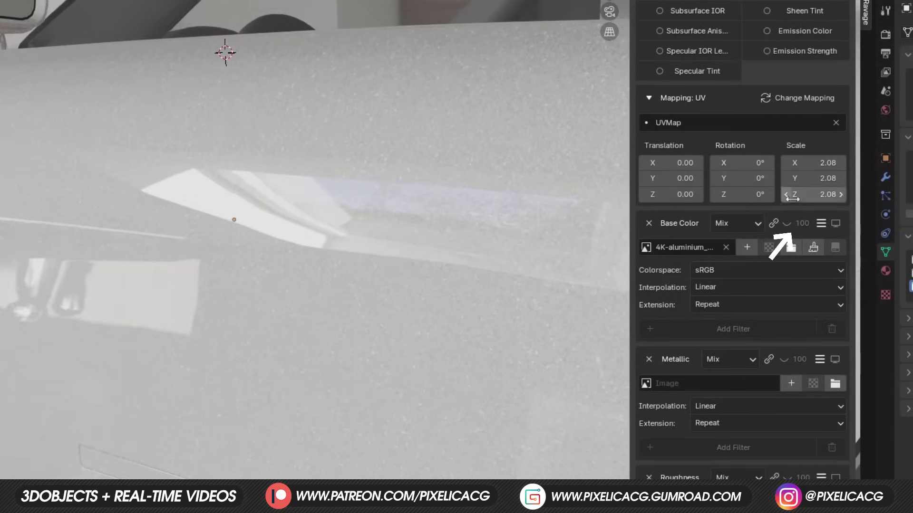
pyautogui.click(787, 224)
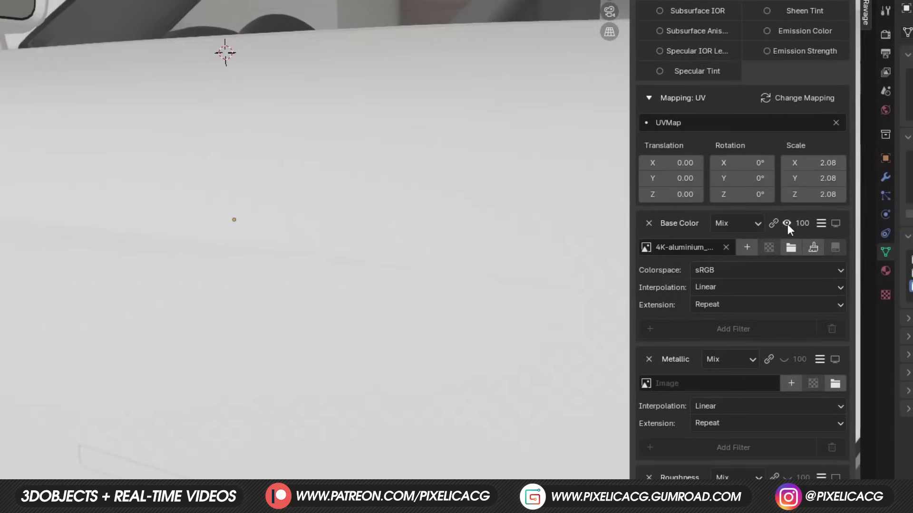
pyautogui.click(800, 223)
pyautogui.moveTo(909, 231)
pyautogui.mouseDown()
pyautogui.moveTo(802, 231)
pyautogui.moveTo(912, 231)
pyautogui.mouseUp()
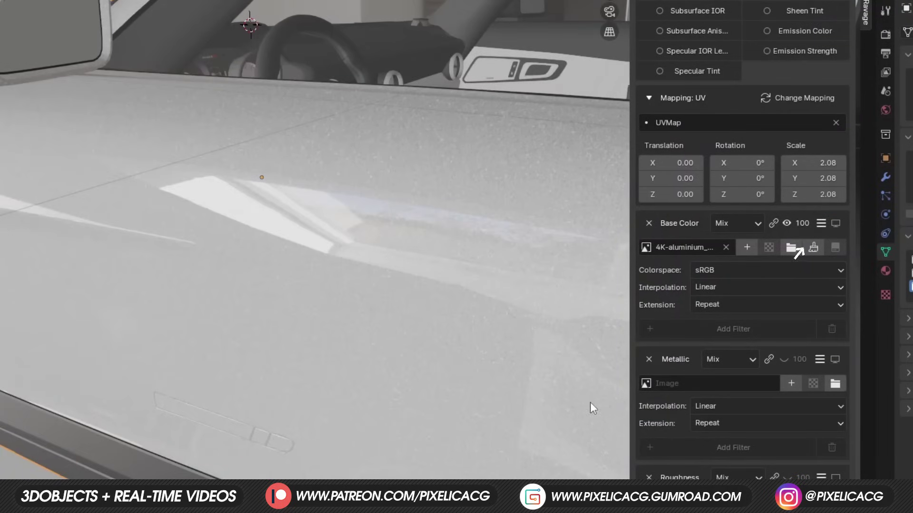
# Step: Swap Base Color to a new image, restore the aluminium image, and enable painting into it
pyautogui.click(819, 223)
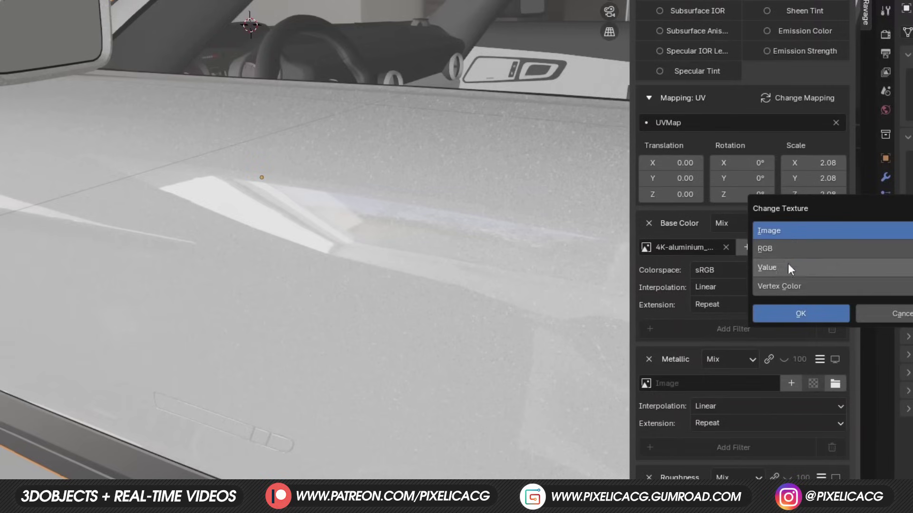
pyautogui.click(804, 312)
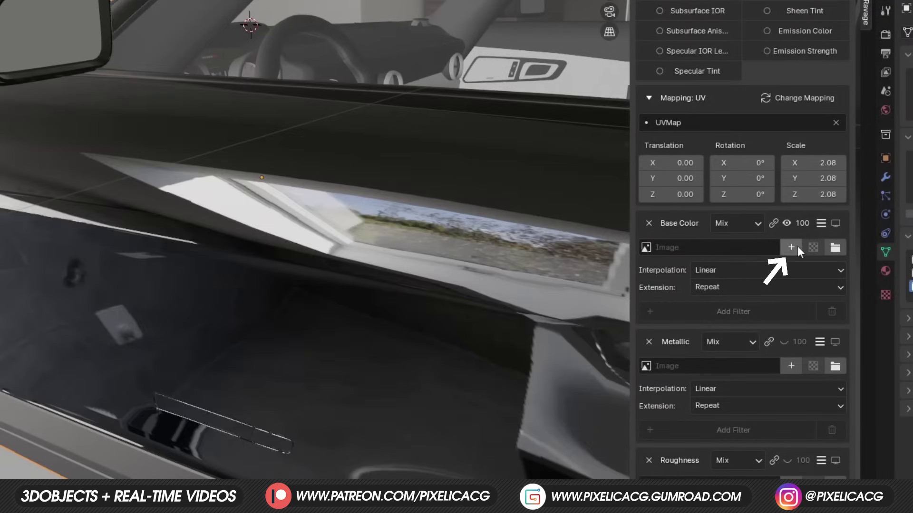
pyautogui.click(791, 248)
pyautogui.click(770, 257)
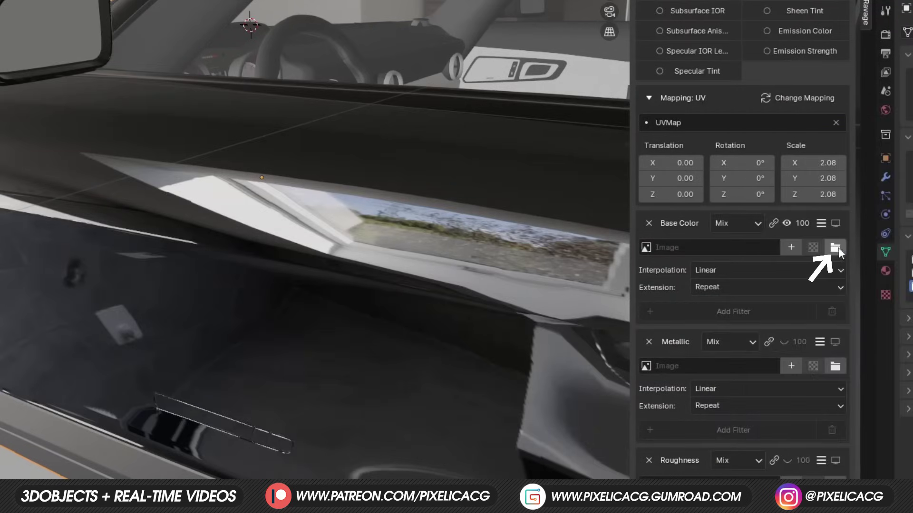
pyautogui.click(835, 248)
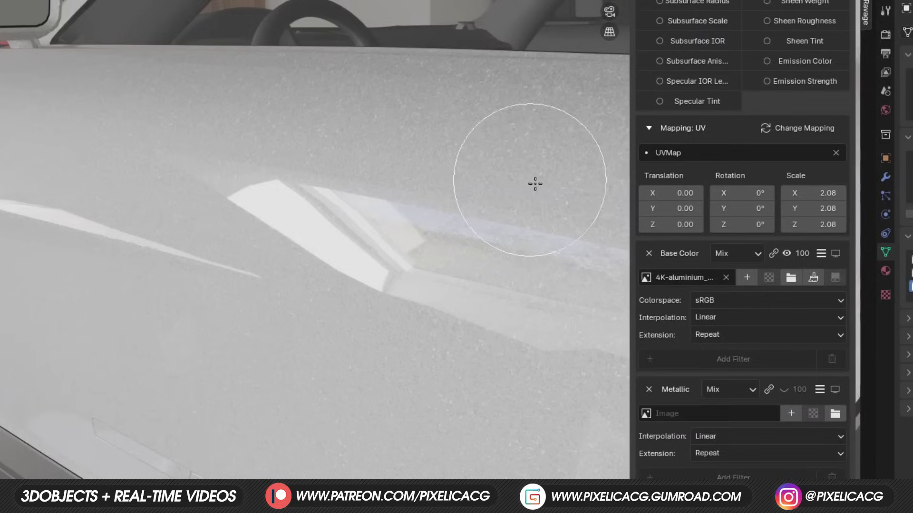
pyautogui.click(813, 278)
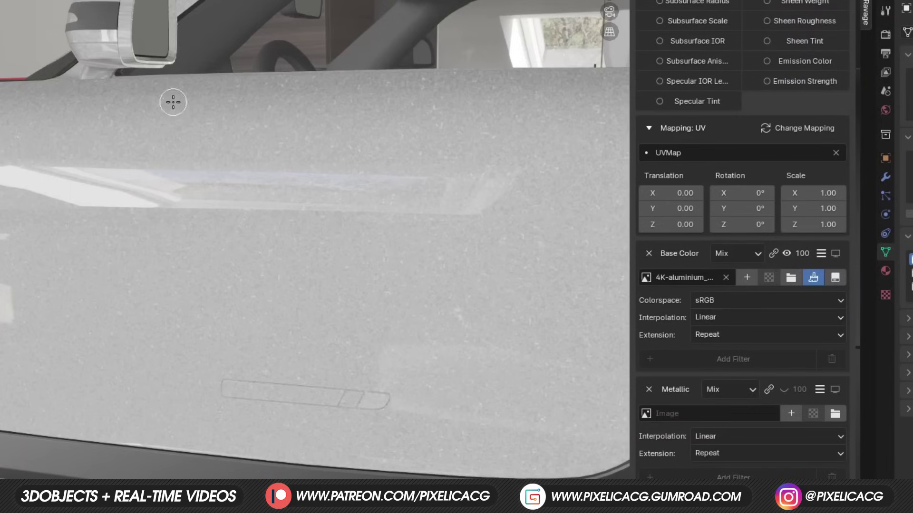
# Step: Paint red test strokes and letters on the door, undoing the first stroke
pyautogui.moveTo(115, 270)
pyautogui.mouseDown()
pyautogui.moveTo(110, 214)
pyautogui.moveTo(124, 164)
pyautogui.mouseUp()
pyautogui.hotkey('ctrl', 'z')
pyautogui.moveTo(103, 289)
pyautogui.mouseDown()
pyautogui.moveTo(87, 203)
pyautogui.moveTo(95, 218)
pyautogui.mouseUp()
pyautogui.moveTo(152, 242); pyautogui.dragTo(158, 279)
pyautogui.moveTo(203, 226); pyautogui.dragTo(189, 273)
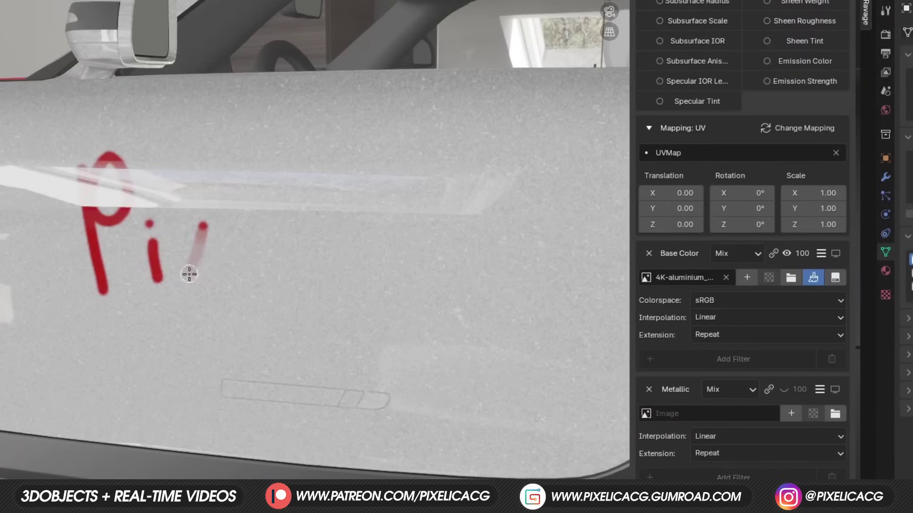
pyautogui.moveTo(177, 242); pyautogui.dragTo(215, 261)
pyautogui.moveTo(225, 248)
pyautogui.mouseDown()
pyautogui.moveTo(267, 261)
pyautogui.moveTo(298, 216)
pyautogui.moveTo(504, 179)
pyautogui.moveTo(520, 166)
pyautogui.mouseUp()
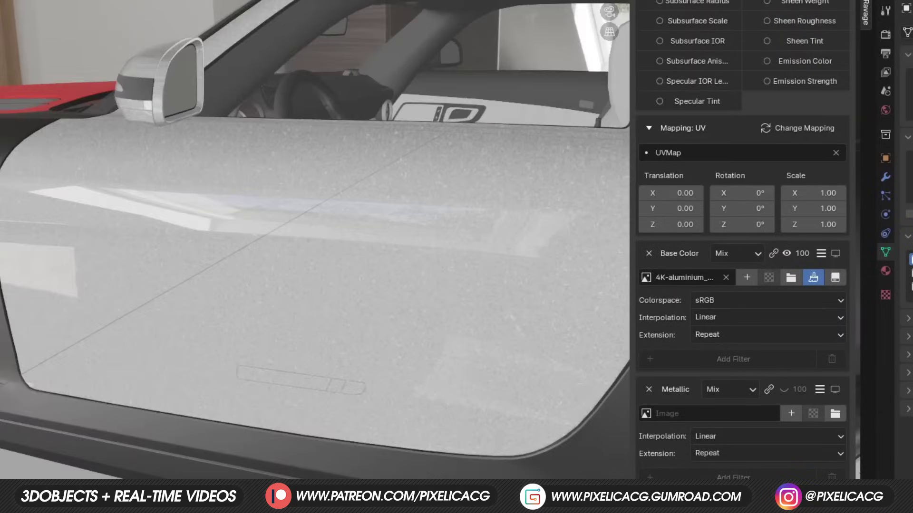
# Step: Try a plain colour, then a single value of 0.00, as the Base Color source
pyautogui.click(822, 253)
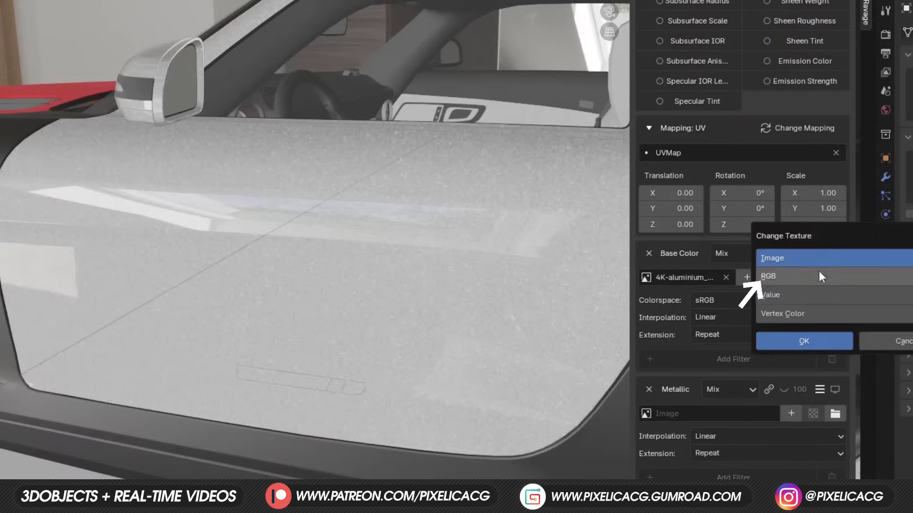
pyautogui.click(818, 272)
pyautogui.click(803, 337)
pyautogui.click(687, 278)
pyautogui.moveTo(711, 178)
pyautogui.mouseDown()
pyautogui.moveTo(647, 142)
pyautogui.moveTo(680, 83)
pyautogui.moveTo(753, 91)
pyautogui.moveTo(760, 142)
pyautogui.moveTo(704, 180)
pyautogui.moveTo(652, 98)
pyautogui.moveTo(735, 72)
pyautogui.mouseUp()
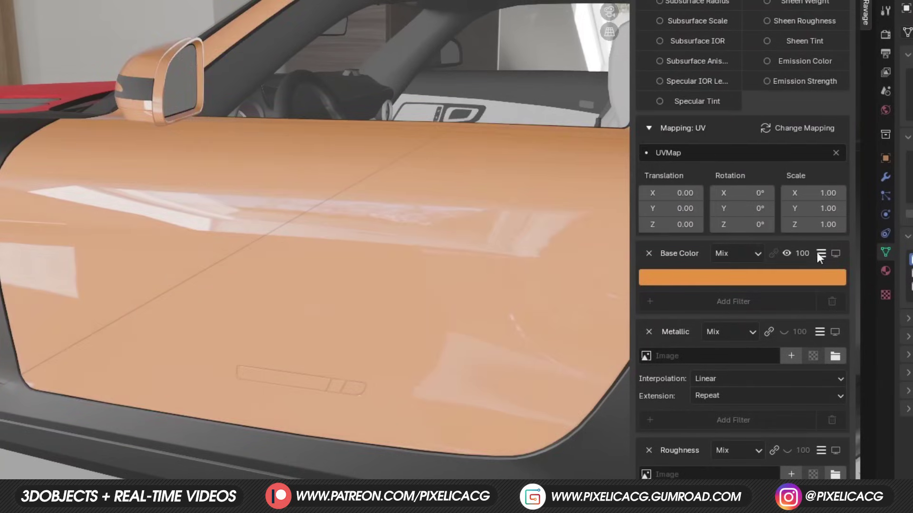
pyautogui.click(819, 254)
pyautogui.click(810, 296)
pyautogui.click(801, 339)
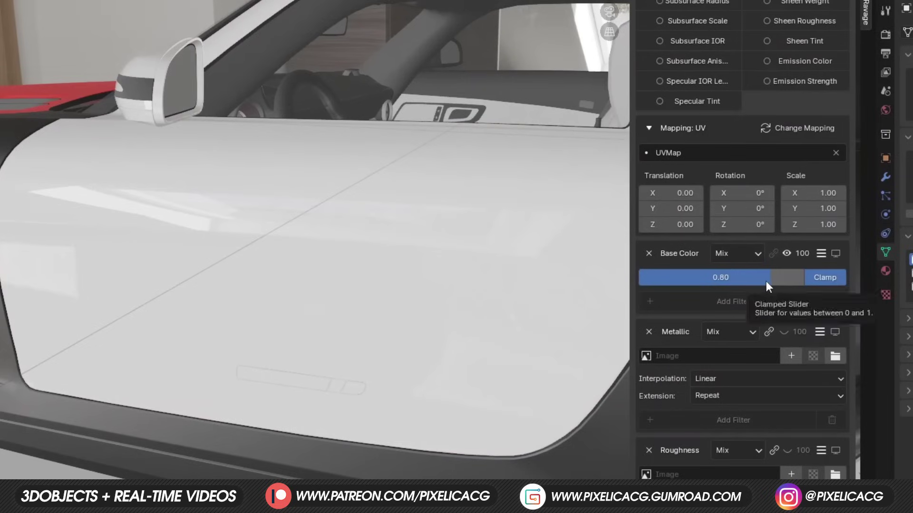
pyautogui.moveTo(766, 281); pyautogui.dragTo(744, 281)
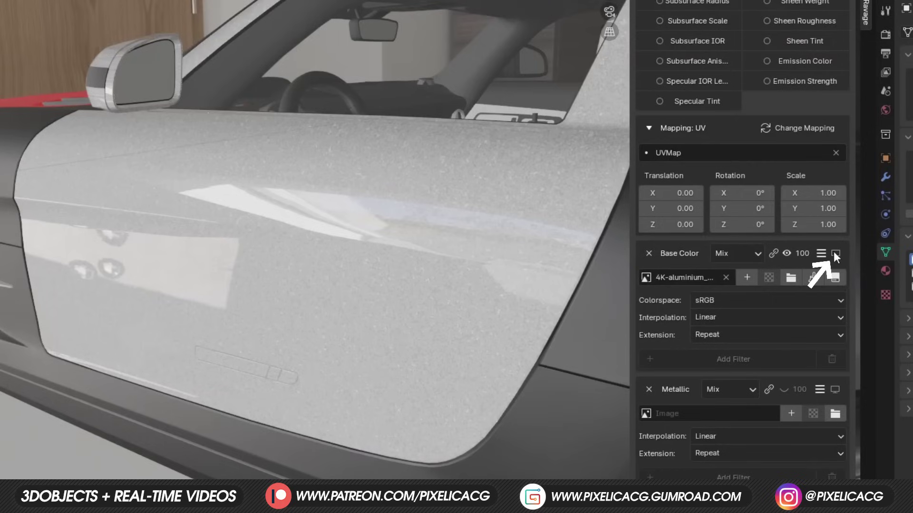
# Step: Preview only the Base Color channel, enable painting, and undo a red test stroke
pyautogui.click(835, 254)
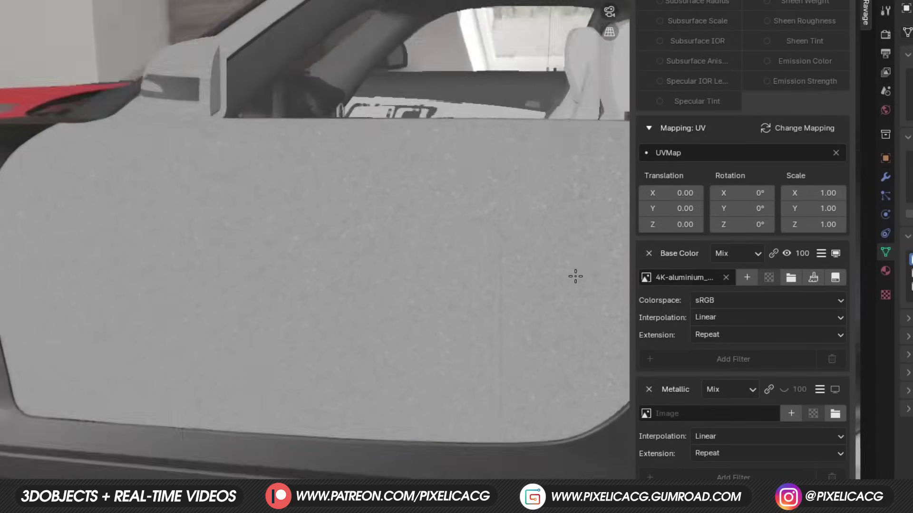
pyautogui.moveTo(575, 277)
pyautogui.mouseDown(button='middle')
pyautogui.moveTo(615, 269)
pyautogui.moveTo(552, 281)
pyautogui.mouseUp(button='middle')
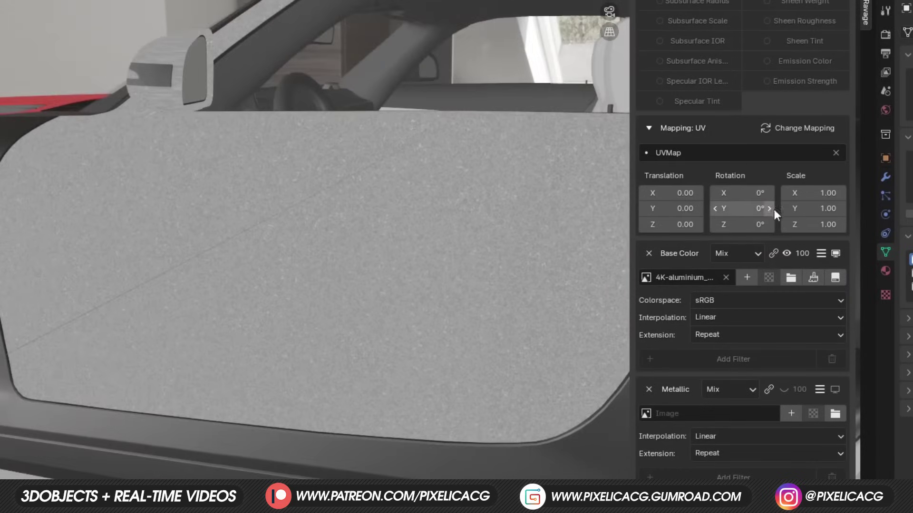
pyautogui.click(813, 278)
pyautogui.moveTo(366, 189)
pyautogui.mouseDown()
pyautogui.moveTo(318, 239)
pyautogui.moveTo(342, 251)
pyautogui.moveTo(340, 298)
pyautogui.mouseUp()
pyautogui.hotkey('ctrl', 'z')
# Step: Brush dark streaks down from the door's top edge, then turn off the channel preview
pyautogui.moveTo(227, 126); pyautogui.dragTo(403, 116)
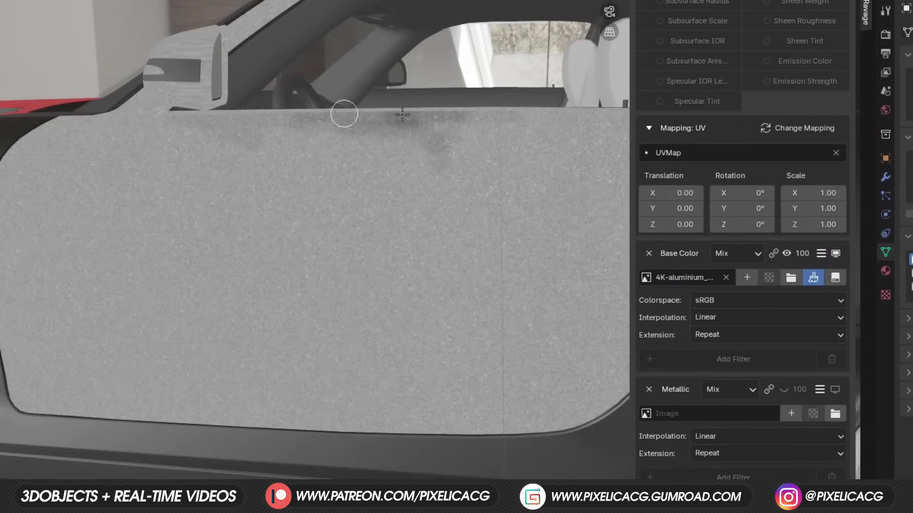
pyautogui.moveTo(403, 116); pyautogui.dragTo(342, 142, button='middle')
pyautogui.moveTo(342, 143)
pyautogui.mouseDown()
pyautogui.moveTo(471, 163)
pyautogui.moveTo(480, 235)
pyautogui.mouseUp()
pyautogui.moveTo(475, 214); pyautogui.dragTo(130, 147, button='middle')
pyautogui.moveTo(125, 167); pyautogui.dragTo(157, 272)
pyautogui.moveTo(197, 197); pyautogui.dragTo(372, 182, button='middle')
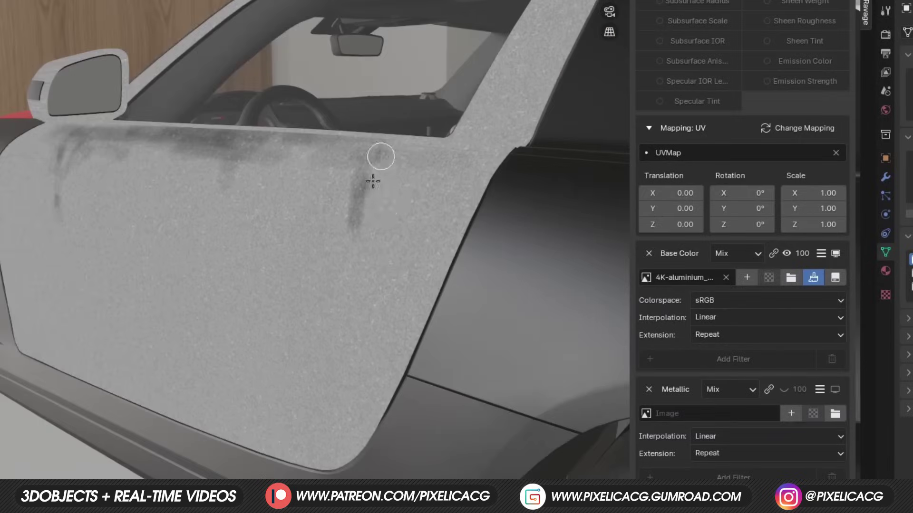
pyautogui.moveTo(379, 164); pyautogui.dragTo(380, 269)
pyautogui.press('f')
pyautogui.click(419, 228)
pyautogui.moveTo(228, 166)
pyautogui.mouseDown()
pyautogui.moveTo(427, 182)
pyautogui.moveTo(27, 279)
pyautogui.mouseUp()
pyautogui.moveTo(27, 279); pyautogui.dragTo(391, 247, button='middle')
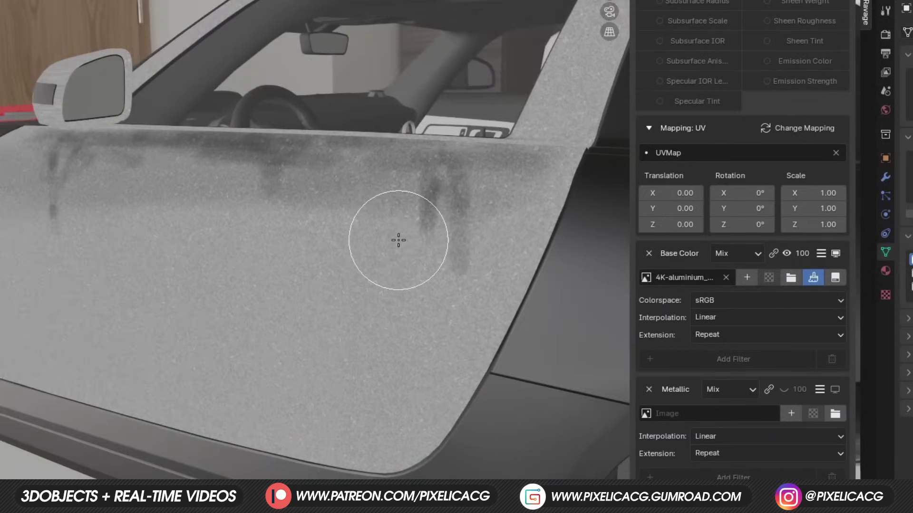
pyautogui.click(836, 254)
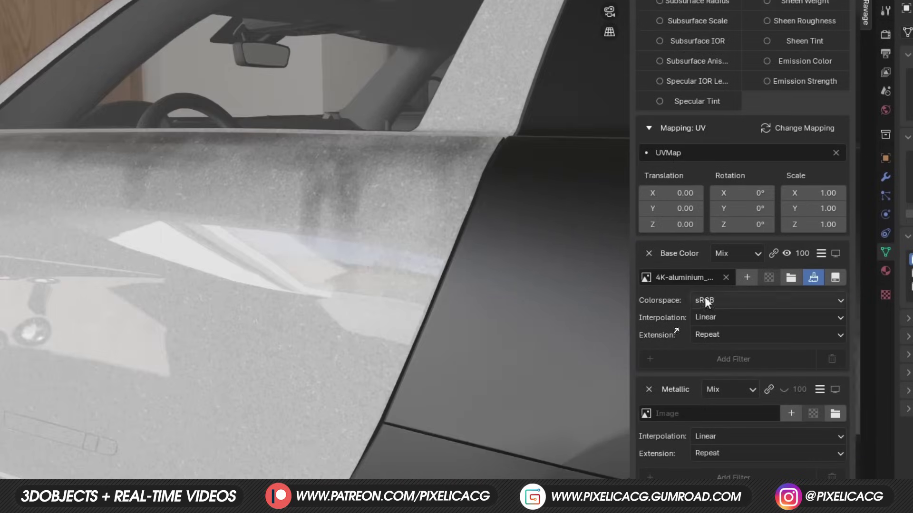
# Step: Review the texture's Colorspace, Interpolation (Linear) and Extension (Repeat) settings
pyautogui.click(705, 300)
pyautogui.click(728, 316)
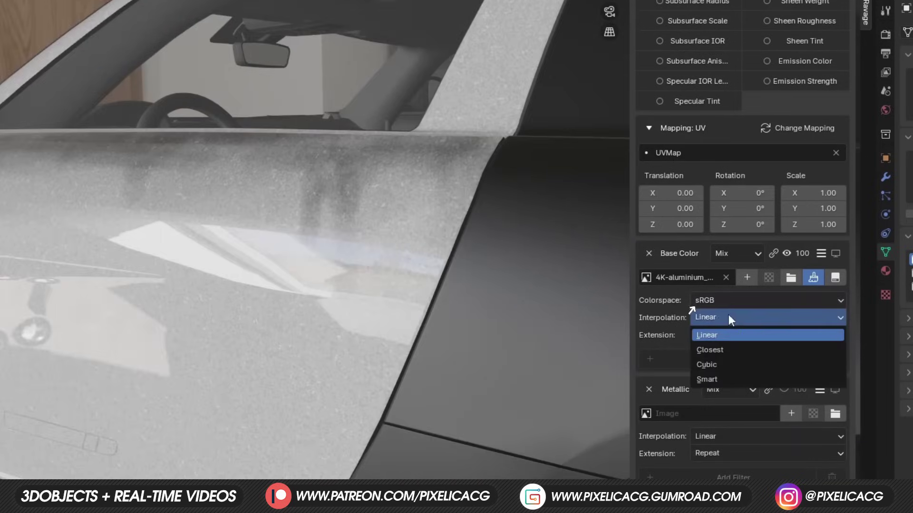
pyautogui.click(720, 335)
pyautogui.click(720, 335)
pyautogui.click(721, 336)
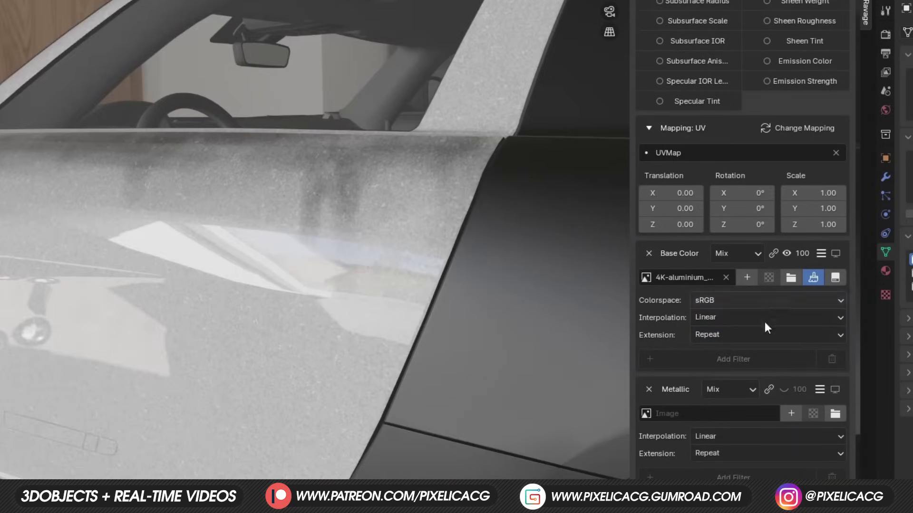
pyautogui.scroll(-3, 803, 313)
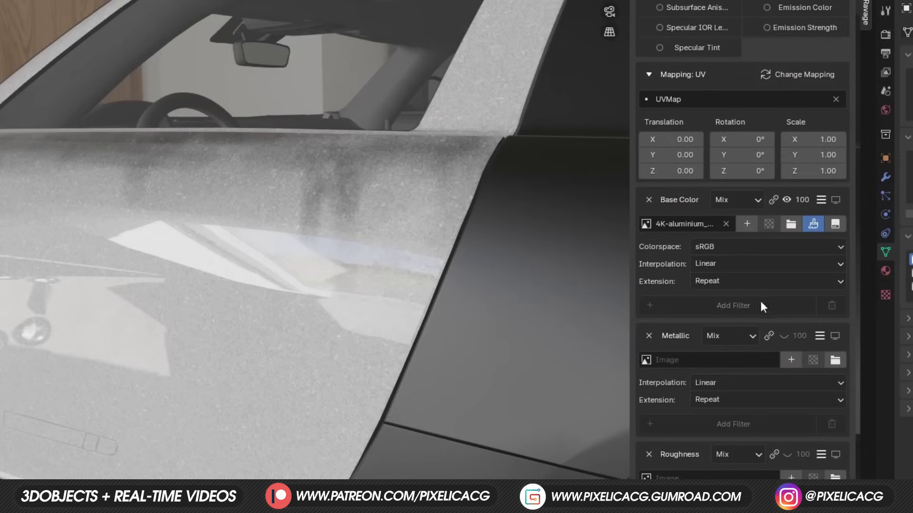
pyautogui.scroll(20, 741, 250)
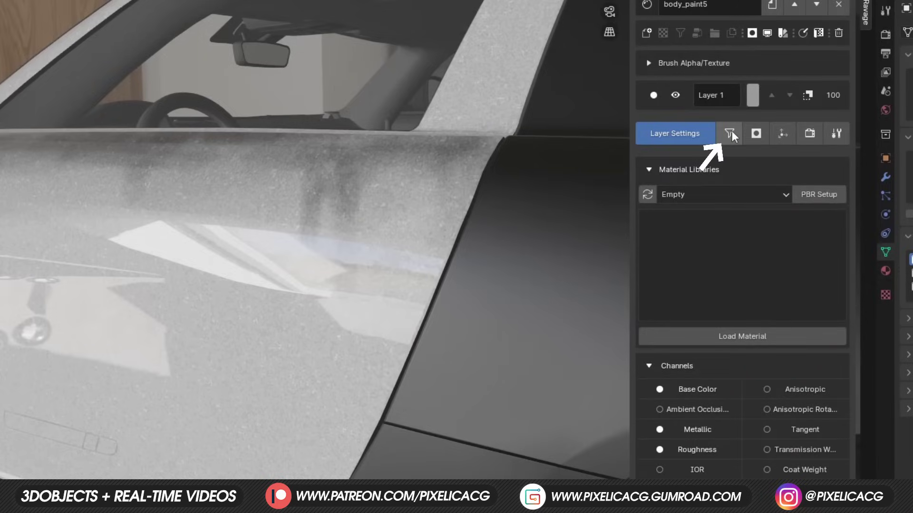
# Step: Look through the Filter and Mask settings and rename the layer CleanMetal
pyautogui.click(731, 133)
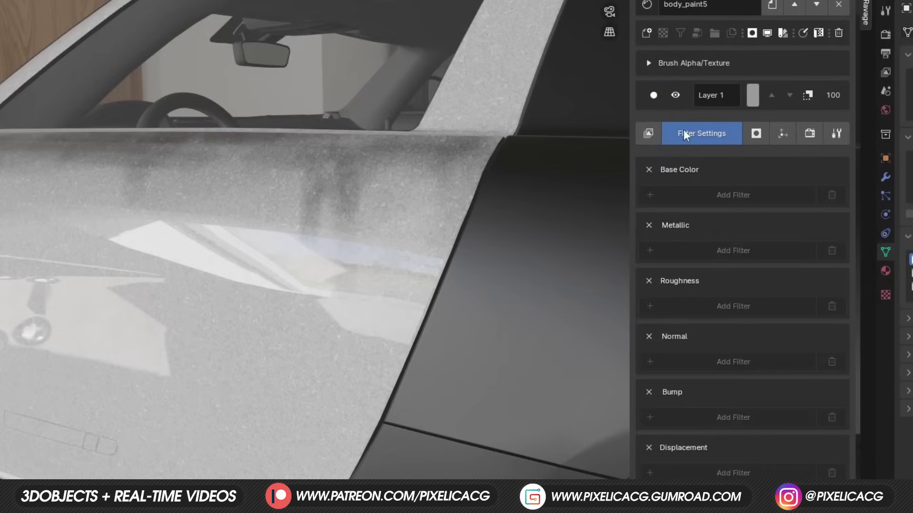
pyautogui.click(756, 134)
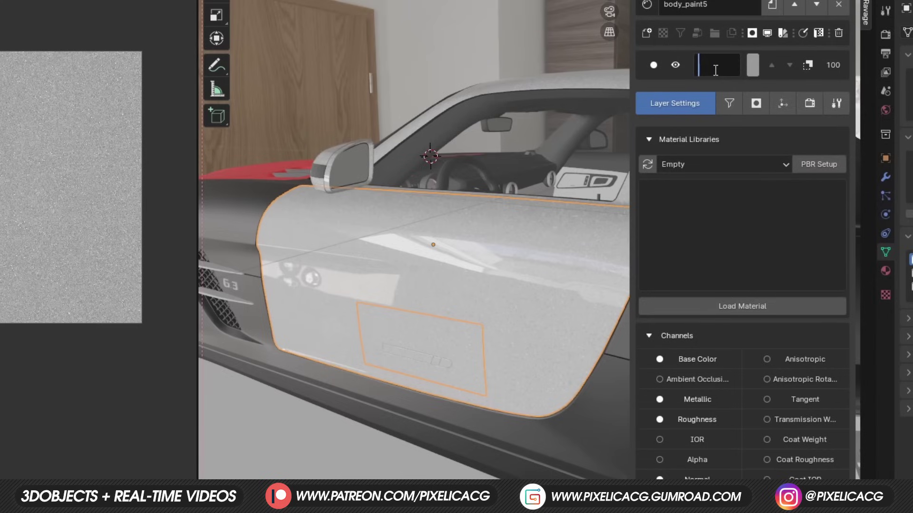
pyautogui.write('CleanMetal')
# Step: Add a new layer above CleanMetal loaded with the black metal textures
pyautogui.click(647, 34)
pyautogui.click(830, 198)
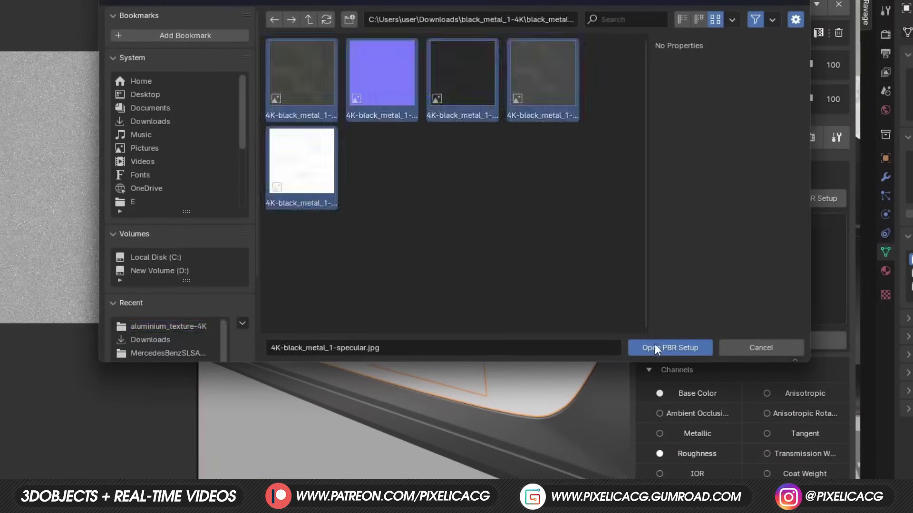
pyautogui.click(654, 344)
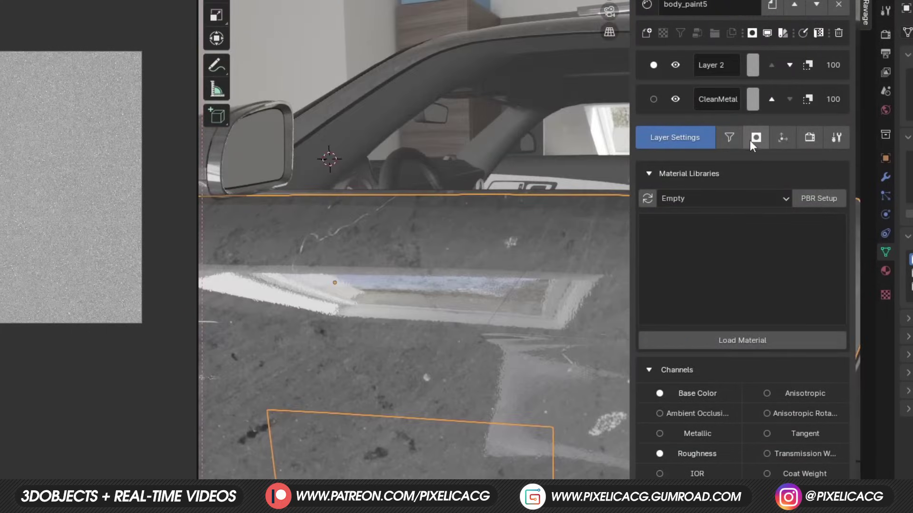
# Step: Give the new layer a blank image mask and paint it dark below the window
pyautogui.click(755, 139)
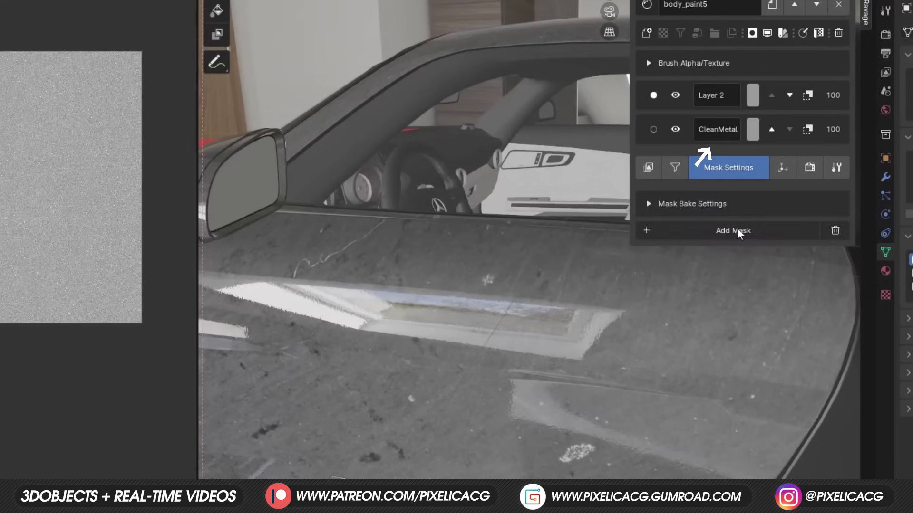
pyautogui.click(737, 228)
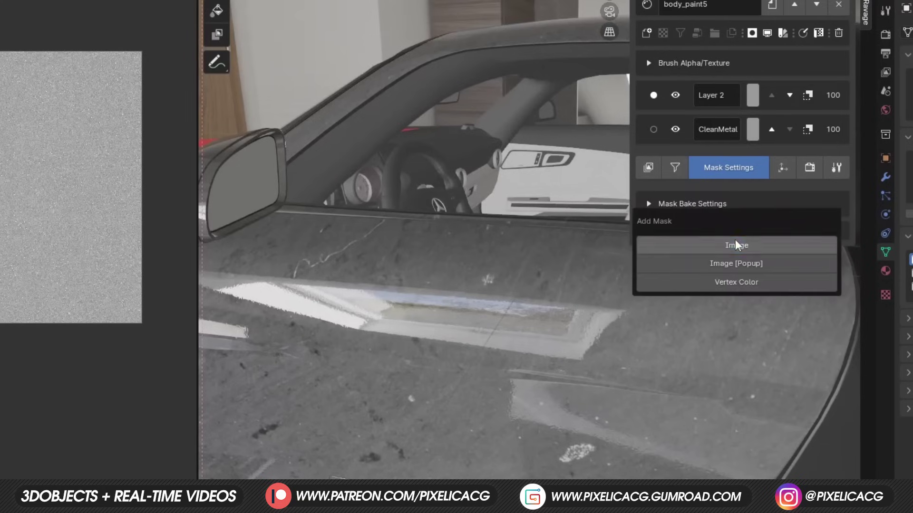
pyautogui.click(742, 246)
pyautogui.click(789, 280)
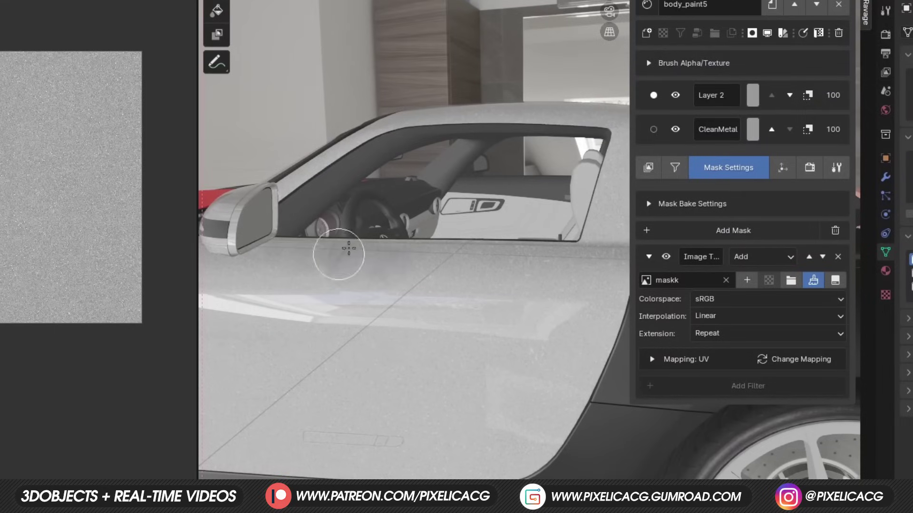
pyautogui.moveTo(324, 251); pyautogui.dragTo(257, 252)
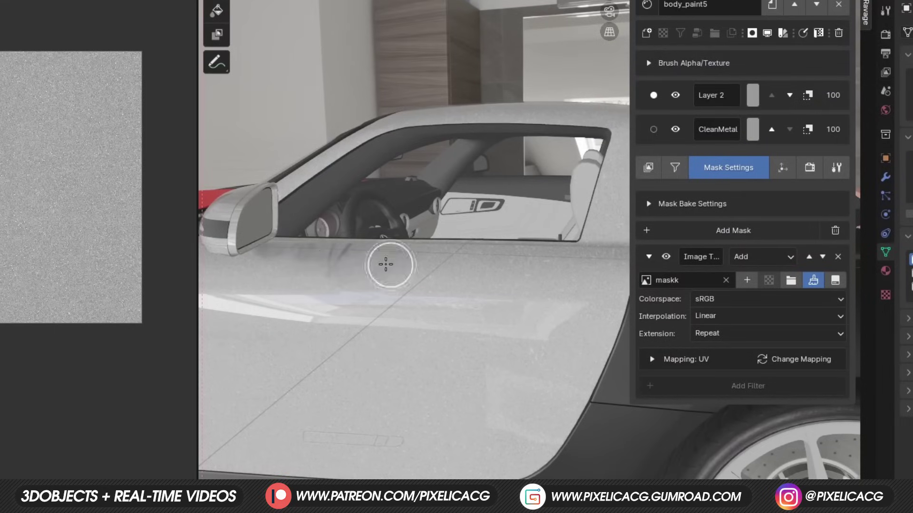
pyautogui.keyDown('shift'); pyautogui.moveTo(385, 264); pyautogui.dragTo(398, 273, button='middle'); pyautogui.keyUp('shift')
pyautogui.scroll(2, 398, 273)
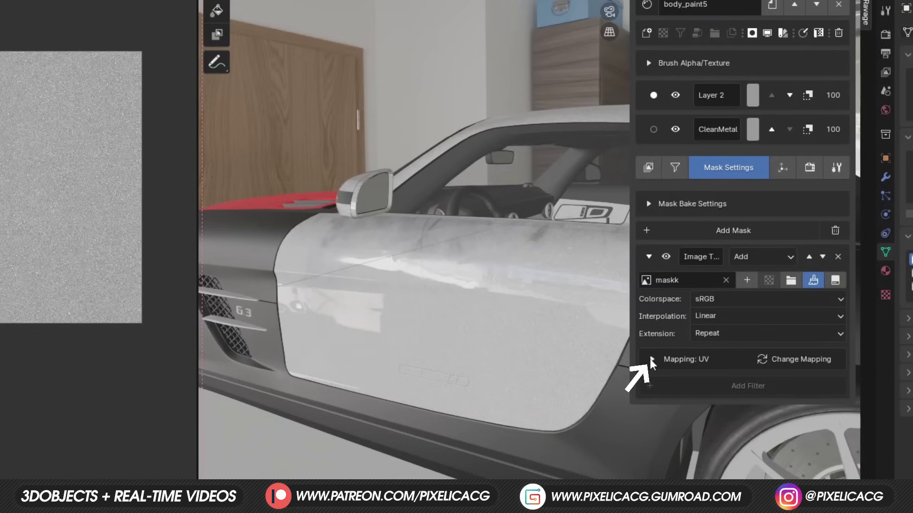
# Step: Set the mask mapping scale to 1.400 and the mask texture scale to 0.800, then show Bake Settings
pyautogui.click(651, 360)
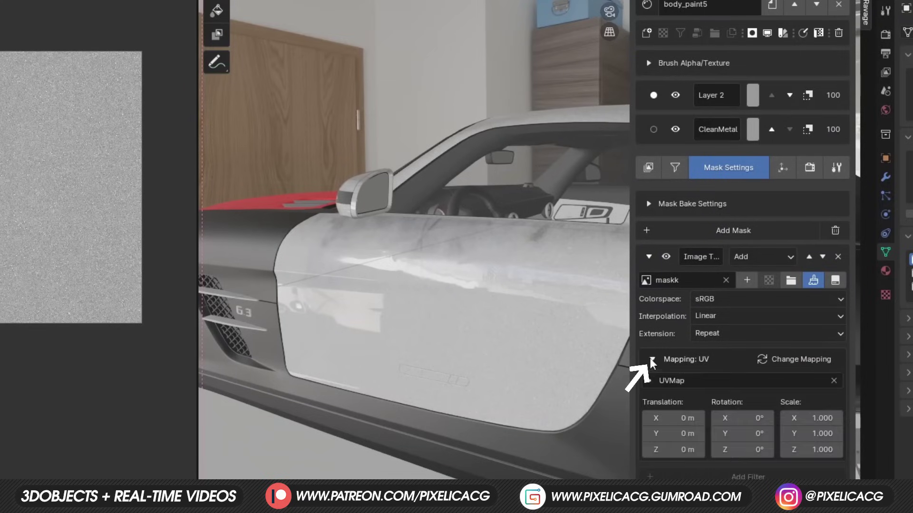
pyautogui.moveTo(809, 418); pyautogui.dragTo(842, 454)
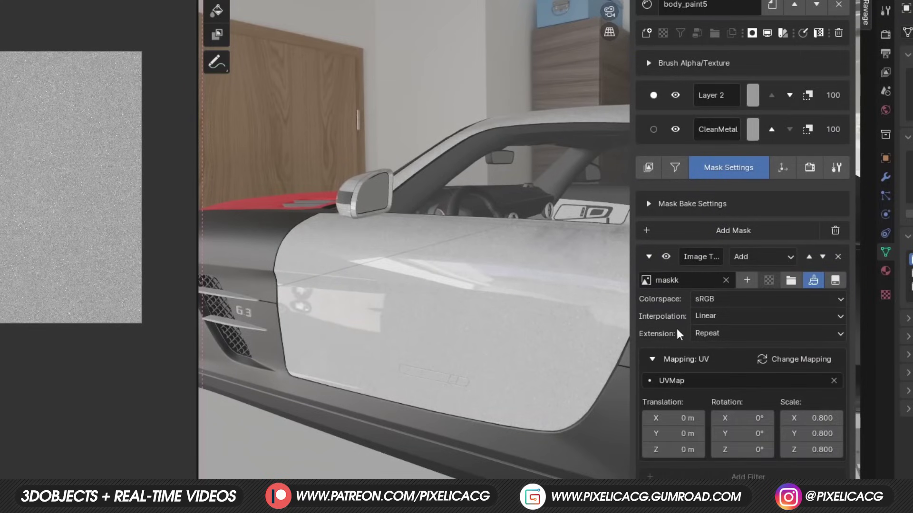
pyautogui.moveTo(532, 231); pyautogui.dragTo(523, 232, button='middle')
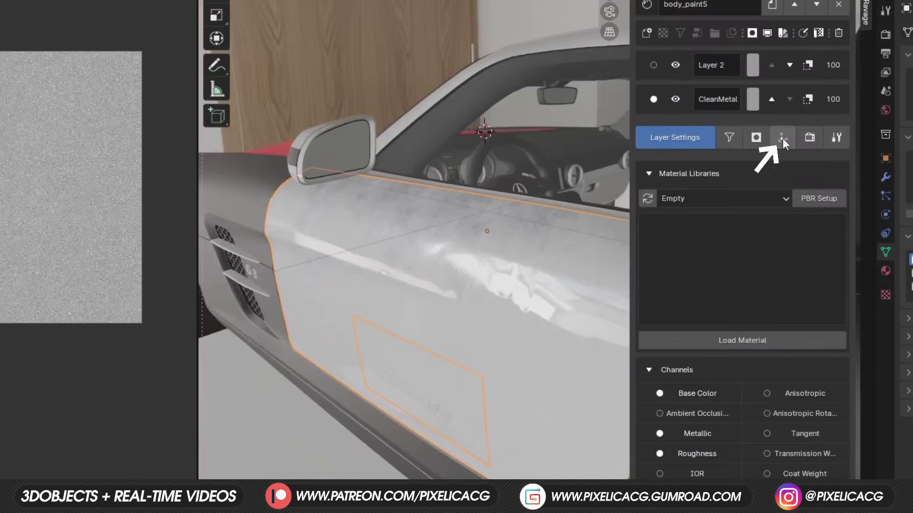
pyautogui.click(783, 138)
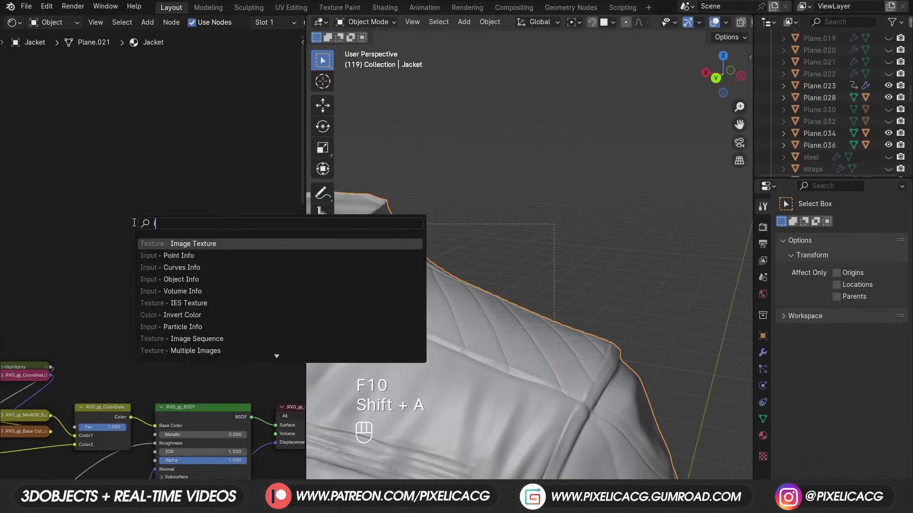
# Step: Add an image texture node with a new image named Diffuse and start a bake from Render settings
pyautogui.press('Return')
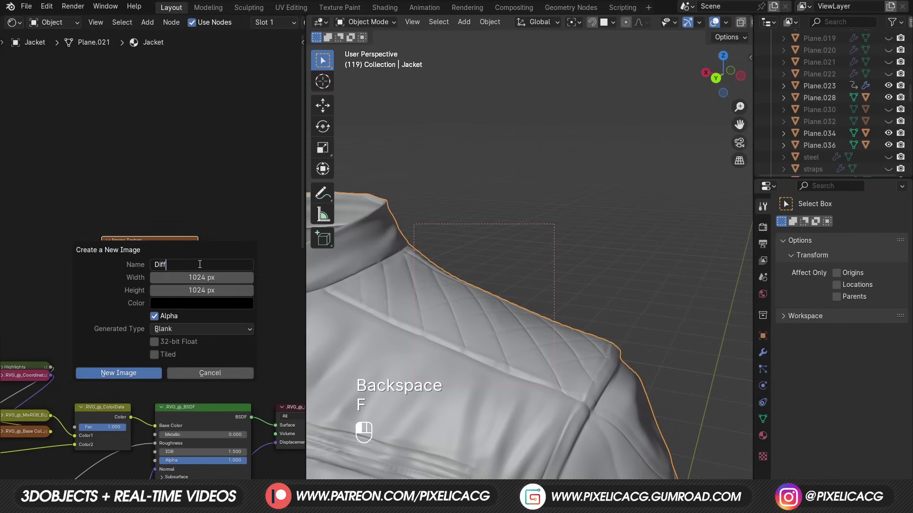
pyautogui.click(119, 373)
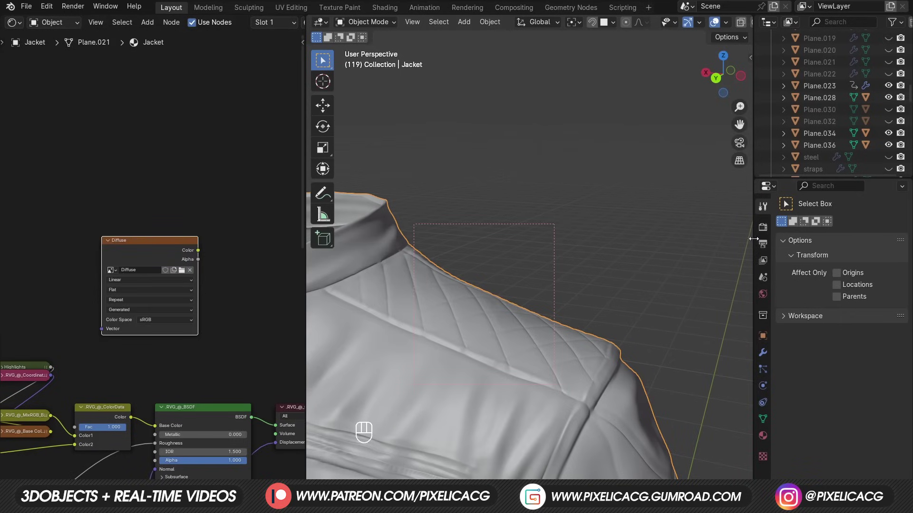
pyautogui.click(763, 228)
pyautogui.scroll(-10, 784, 345)
pyautogui.scroll(-10, 818, 381)
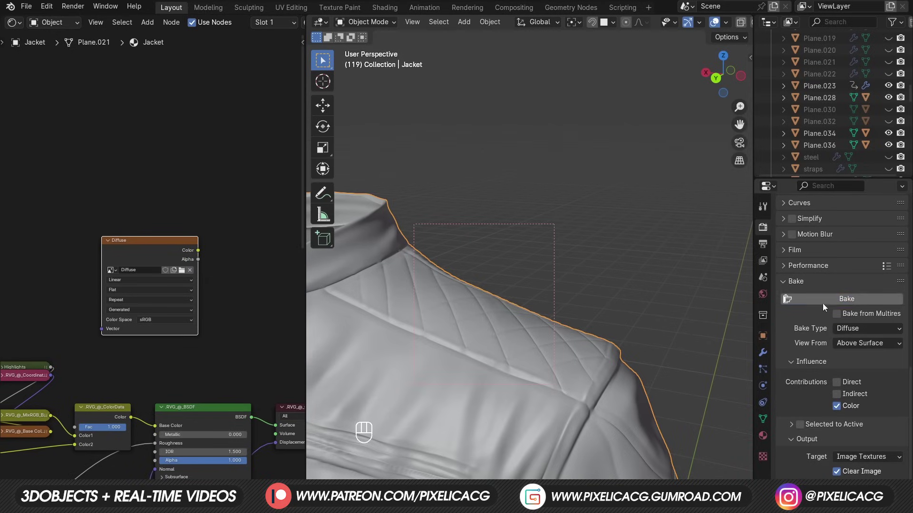
pyautogui.click(823, 302)
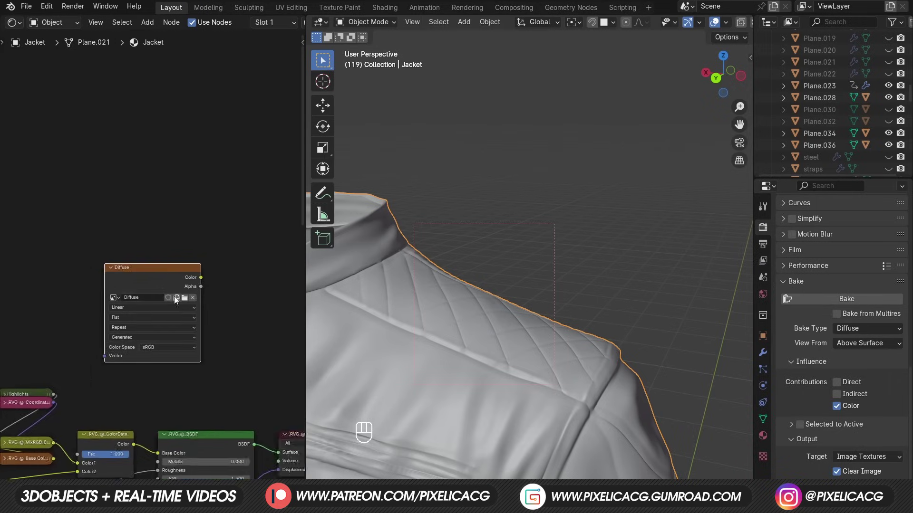
# Step: Duplicate the image node into roughness, displacement and normal images
pyautogui.hotkey('shift', 'd')
pyautogui.press('Return')
pyautogui.hotkey('shift', 'd')
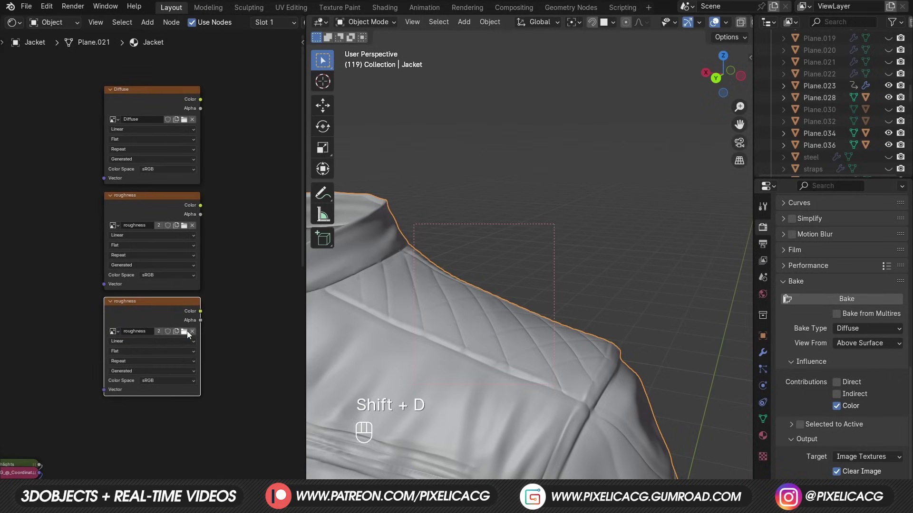
pyautogui.write('acement')
pyautogui.press('Return')
pyautogui.hotkey('shift', 'd')
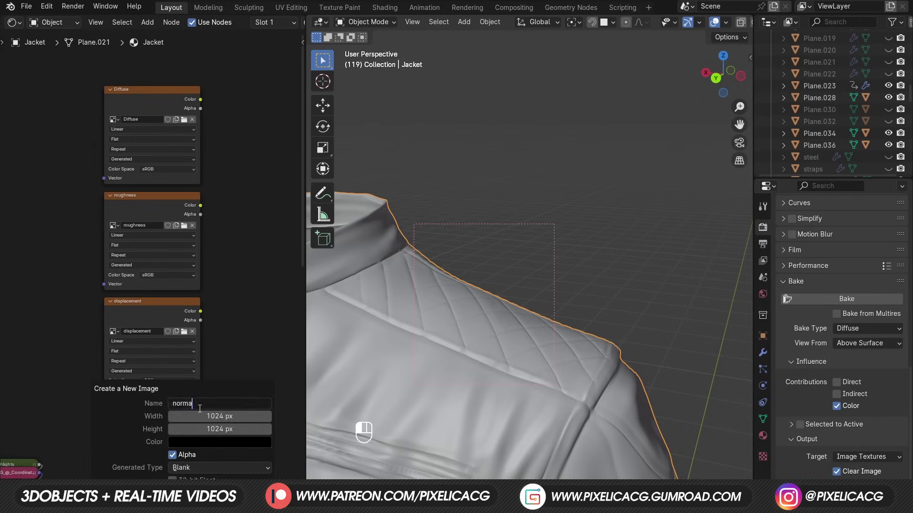
pyautogui.write('l')
pyautogui.press('Return')
pyautogui.scroll(-6, 190, 286)
# Step: Delete the old shader nodes and line the four image nodes up beside the BSDF
pyautogui.moveTo(31, 415); pyautogui.dragTo(206, 261)
pyautogui.press('Delete')
pyautogui.scroll(2, 161, 266)
pyautogui.moveTo(169, 313); pyautogui.dragTo(126, 157)
pyautogui.moveTo(126, 158); pyautogui.dragTo(78, 348)
pyautogui.scroll(8, 112, 349)
pyautogui.moveTo(113, 349); pyautogui.dragTo(150, 209, button='middle')
pyautogui.moveTo(120, 116); pyautogui.dragTo(182, 289)
# Step: Wire Diffuse, roughness, displacement and normal images into the BSDF and material inputs
pyautogui.moveTo(183, 290); pyautogui.dragTo(210, 284, button='middle')
pyautogui.moveTo(147, 255); pyautogui.dragTo(208, 307)
pyautogui.moveTo(153, 341); pyautogui.dragTo(140, 268, button='middle')
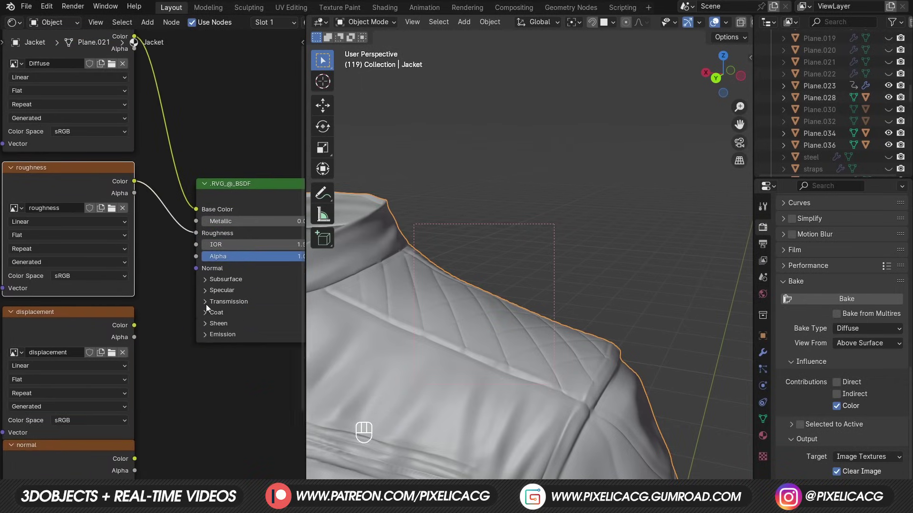
pyautogui.scroll(-1, 204, 309)
pyautogui.moveTo(203, 310); pyautogui.dragTo(113, 312, button='middle')
pyautogui.moveTo(53, 334); pyautogui.dragTo(249, 247)
pyautogui.moveTo(117, 333); pyautogui.dragTo(196, 314, button='middle')
pyautogui.click(763, 435)
pyautogui.moveTo(133, 433); pyautogui.dragTo(186, 258)
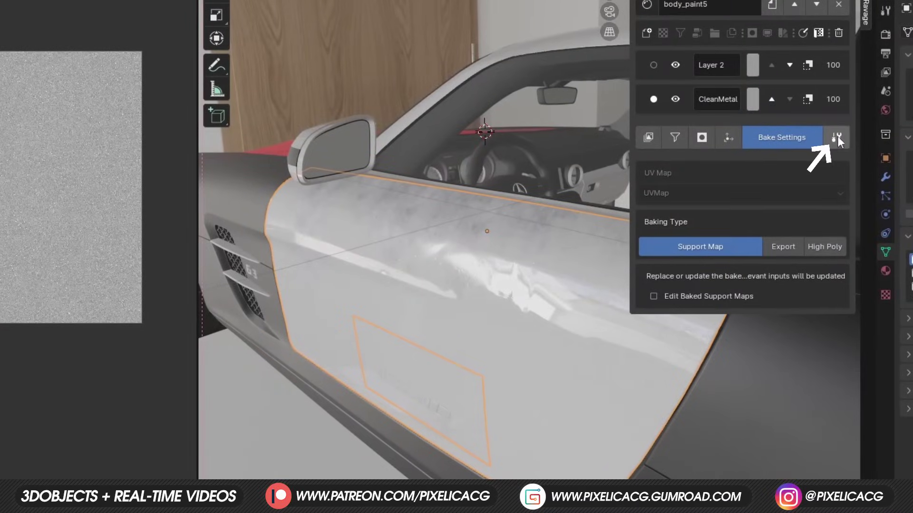
# Step: Open the layer's Ravage BSDF Settings and review them, including the emission colour
pyautogui.click(836, 138)
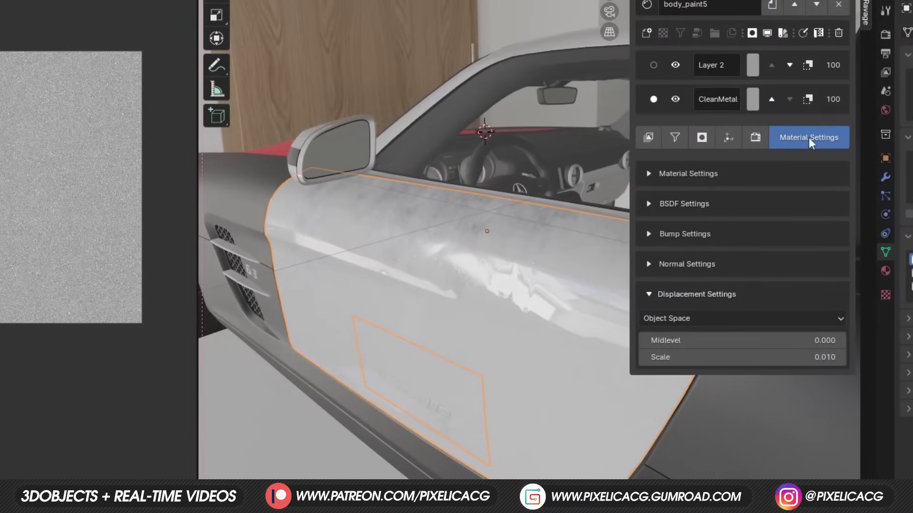
pyautogui.click(651, 203)
pyautogui.scroll(-4, 716, 236)
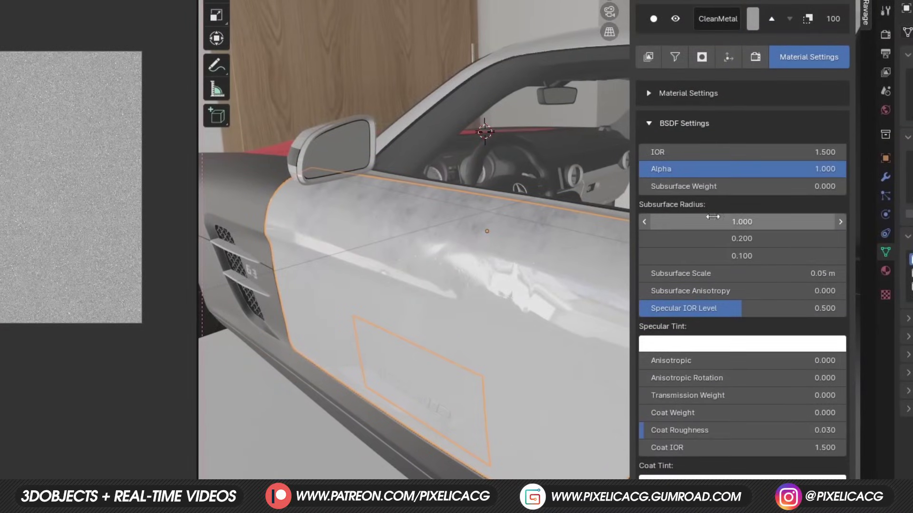
pyautogui.scroll(-7, 714, 223)
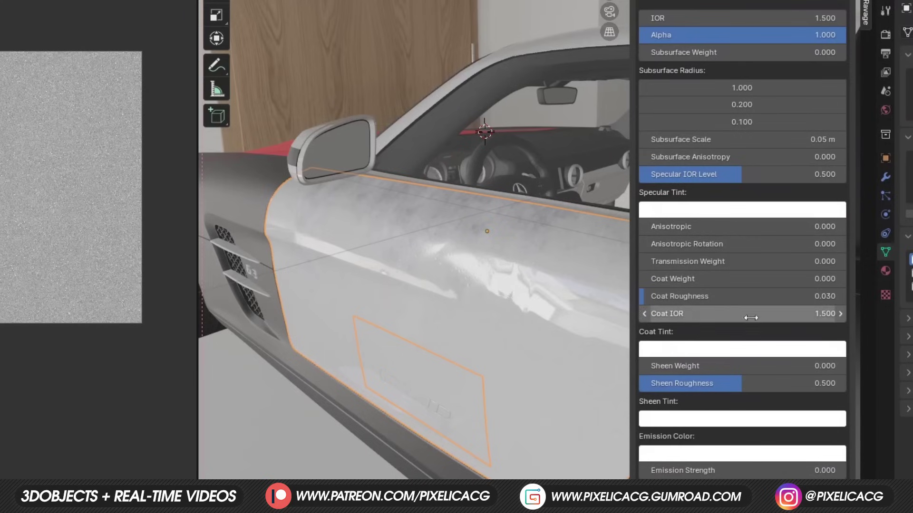
pyautogui.scroll(-4, 747, 342)
pyautogui.click(740, 370)
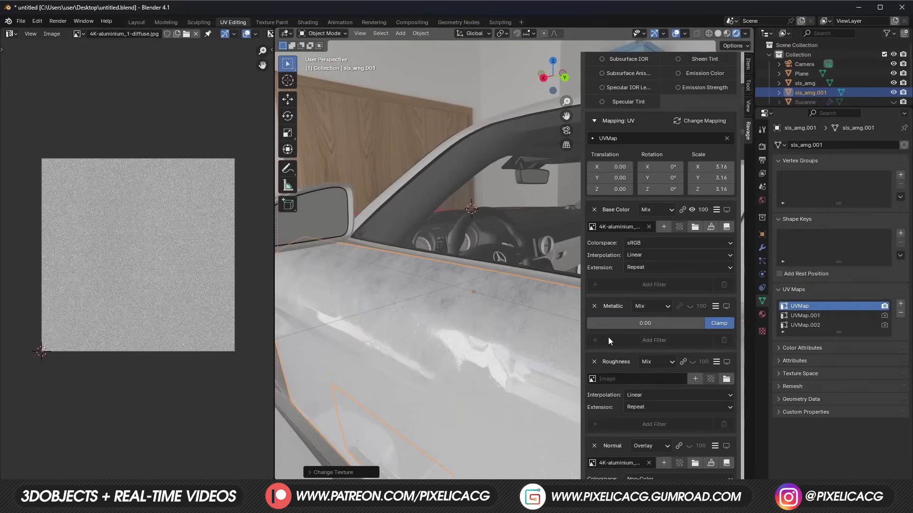
pyautogui.scroll(-1, 608, 338)
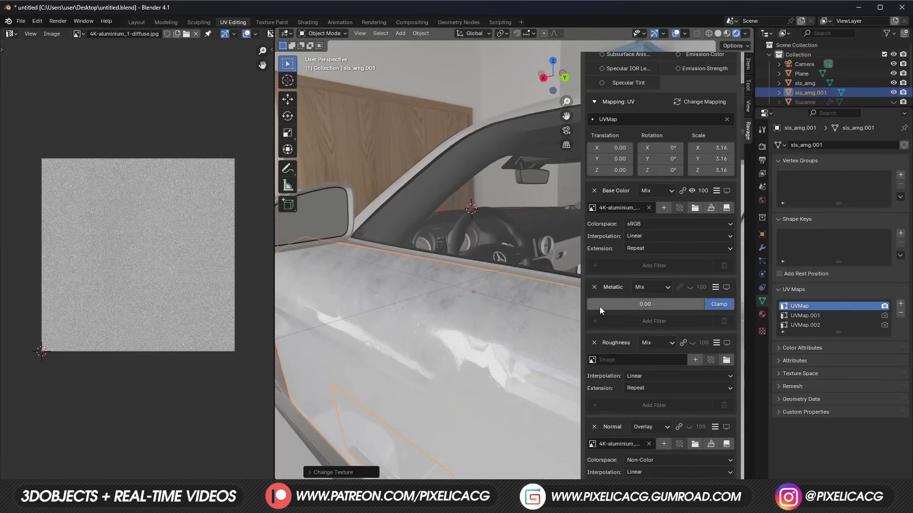
# Step: Set the aluminium layer's Metallic to 1.00 and inspect the darker, reflective door
pyautogui.moveTo(645, 304); pyautogui.dragTo(703, 304)
pyautogui.moveTo(522, 363); pyautogui.dragTo(541, 353, button='middle')
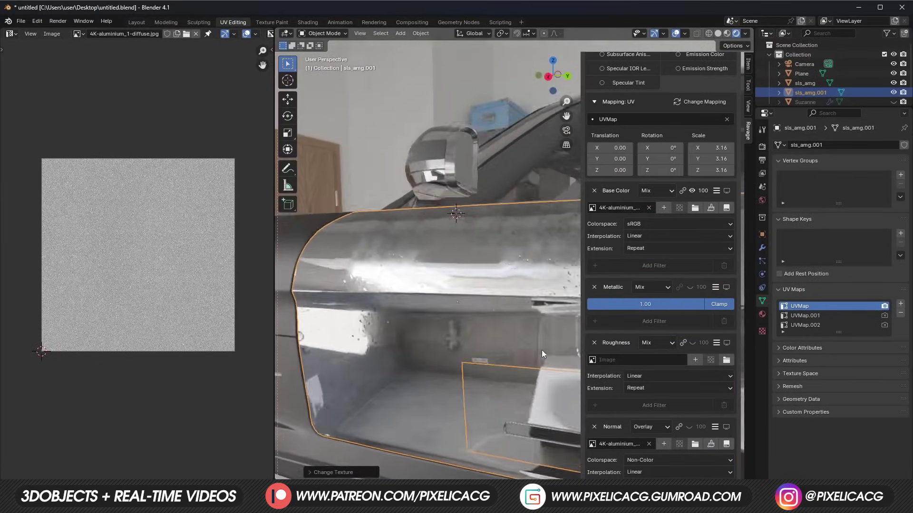
pyautogui.scroll(-4, 441, 281)
pyautogui.scroll(3, 429, 242)
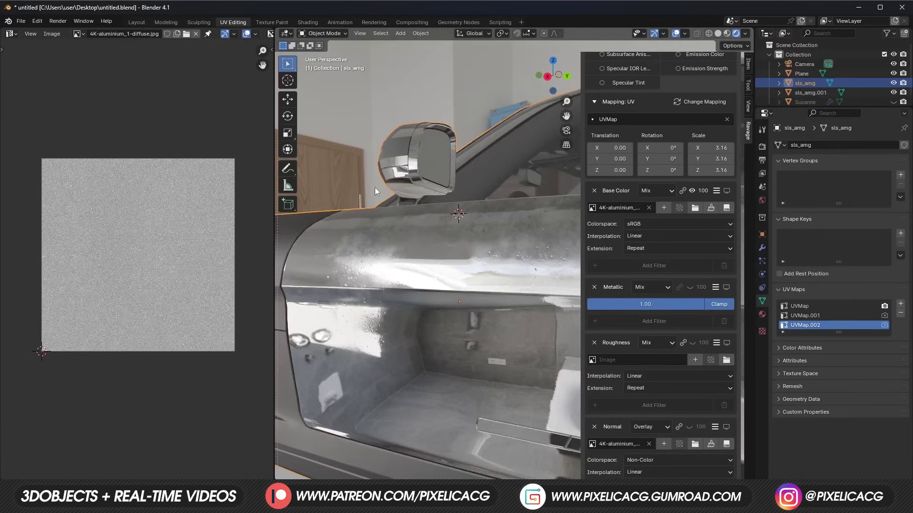
pyautogui.moveTo(375, 187); pyautogui.dragTo(391, 267, button='middle')
# Step: Deselect the car body and orbit around the jacket model
pyautogui.click(357, 98)
pyautogui.scroll(3, 375, 251)
pyautogui.scroll(-3, 402, 263)
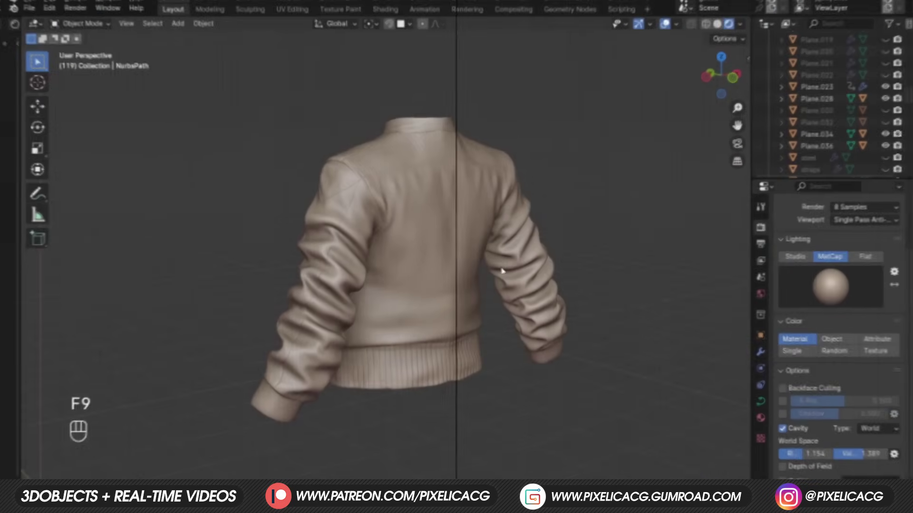
pyautogui.moveTo(500, 271); pyautogui.dragTo(204, 293, button='middle')
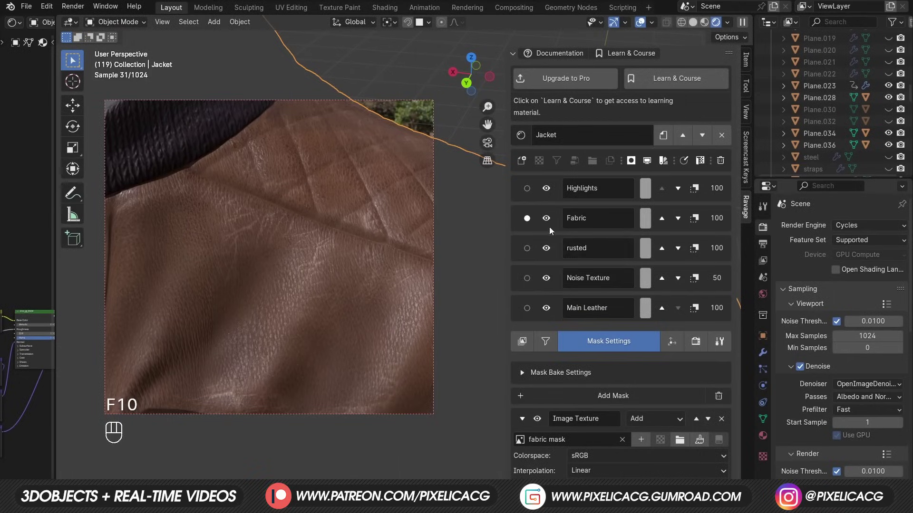
# Step: Collapse the Image Texture mask and scroll through the Fabric layer's colour, roughness, normal and displacement channels
pyautogui.scroll(-3, 594, 323)
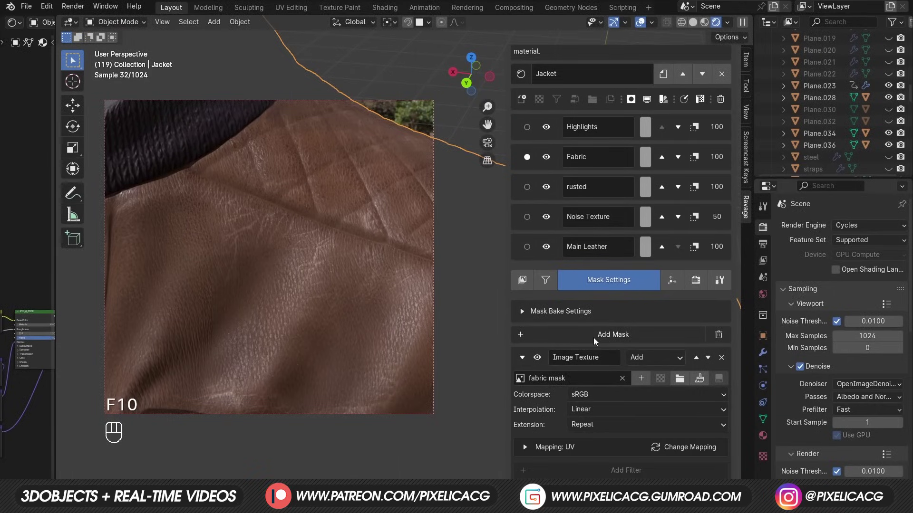
pyautogui.click(522, 357)
pyautogui.click(522, 341)
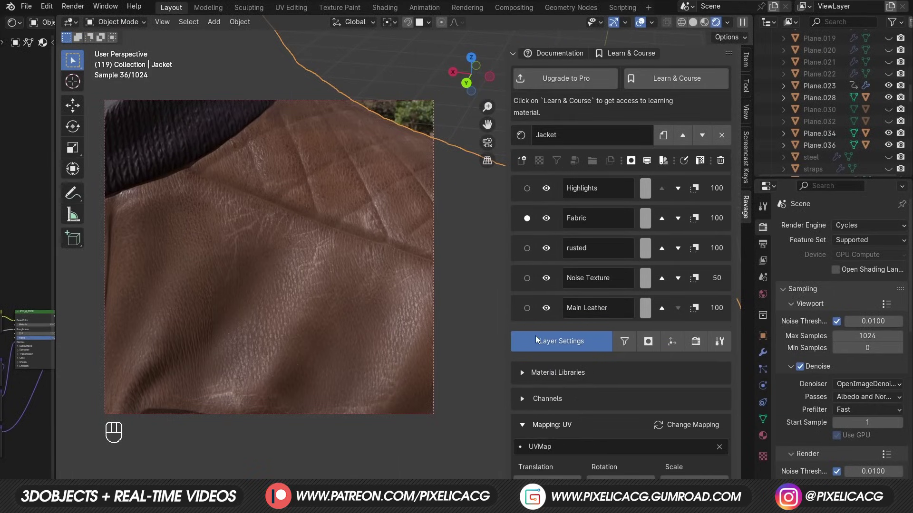
pyautogui.scroll(-5, 573, 401)
pyautogui.scroll(-6, 580, 386)
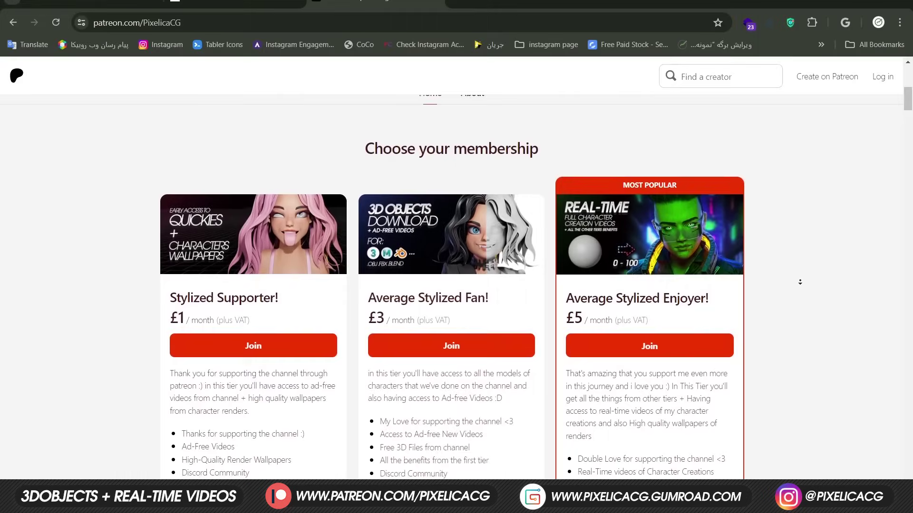
pyautogui.scroll(-2, 800, 284)
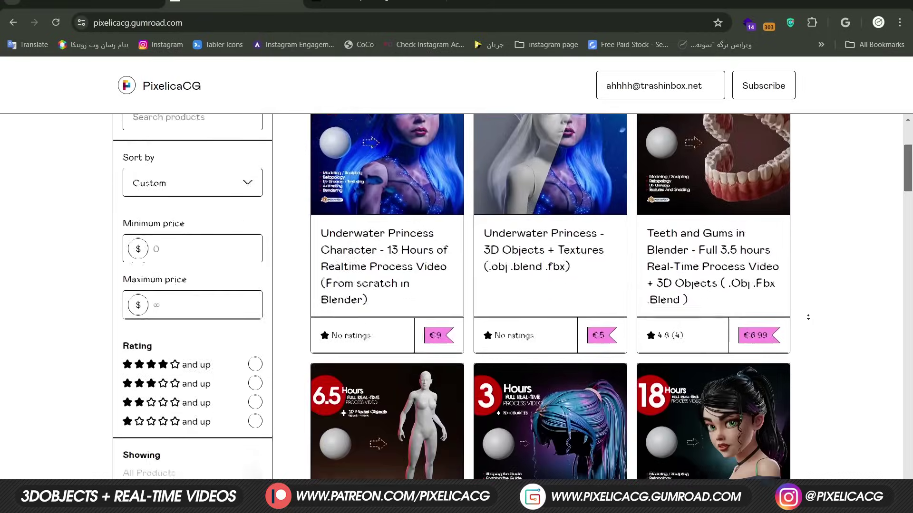
pyautogui.scroll(-8, 751, 316)
pyautogui.scroll(-15, 809, 317)
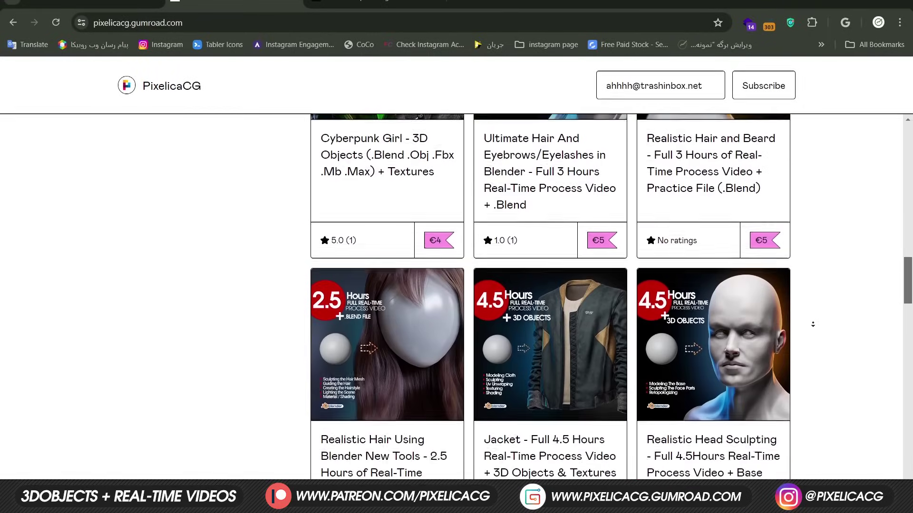
pyautogui.scroll(-17, 813, 325)
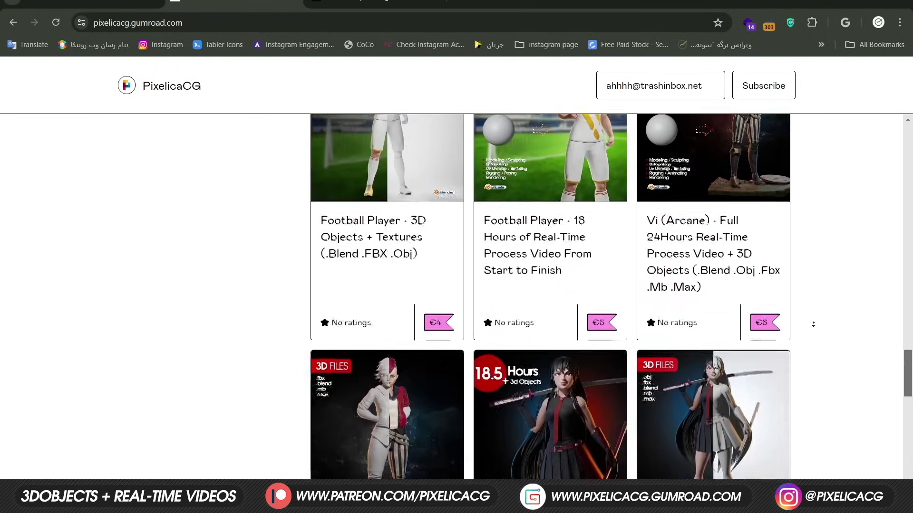